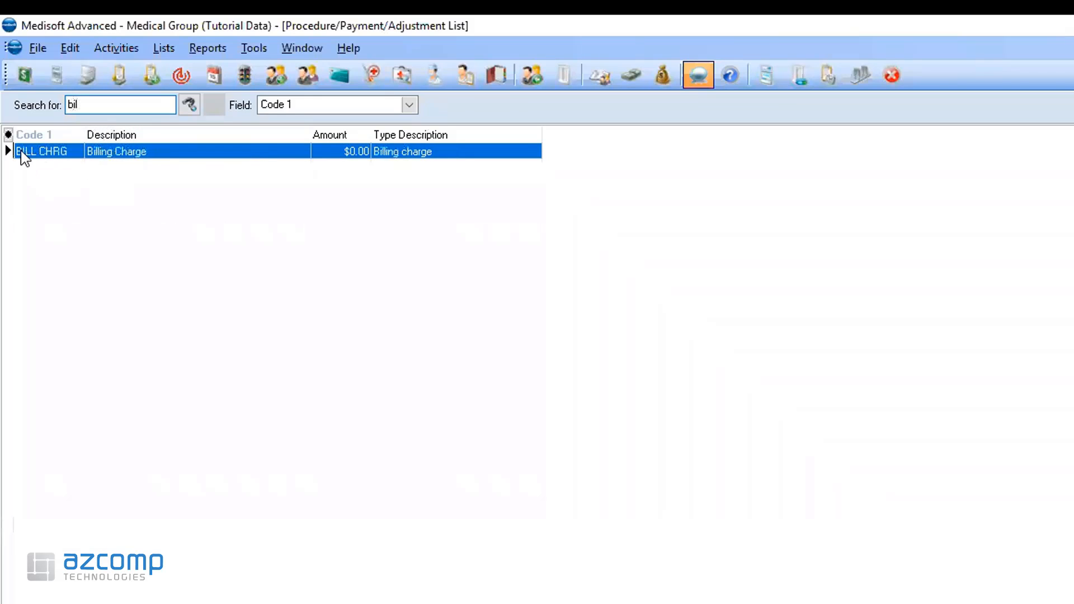
- Open the existing BILL CHRG procedure code and examine its available code types, including Billing charge
double_click(102, 151)
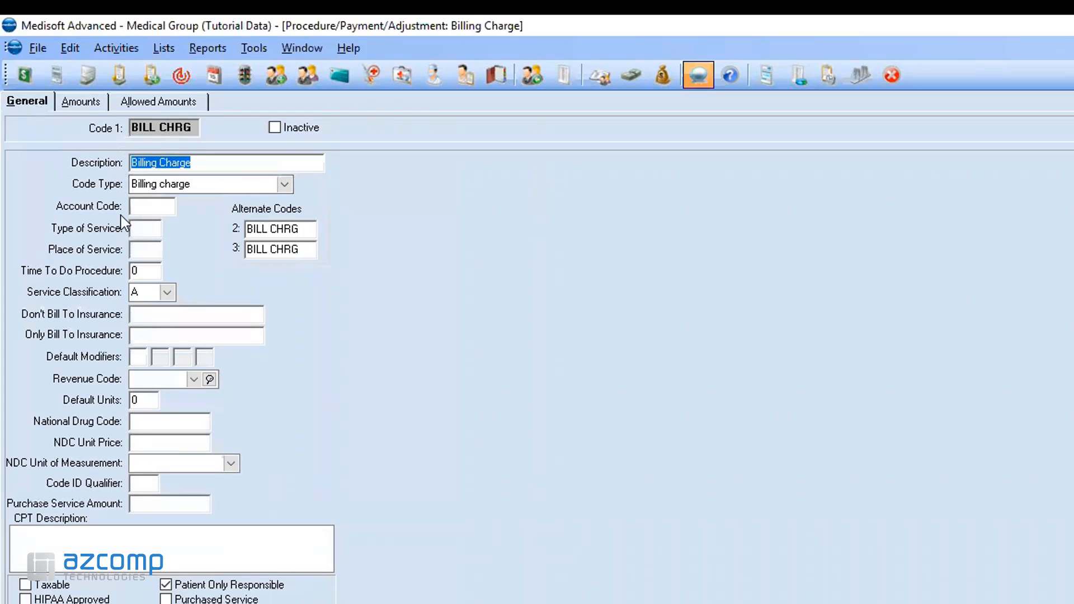
left_click(286, 184)
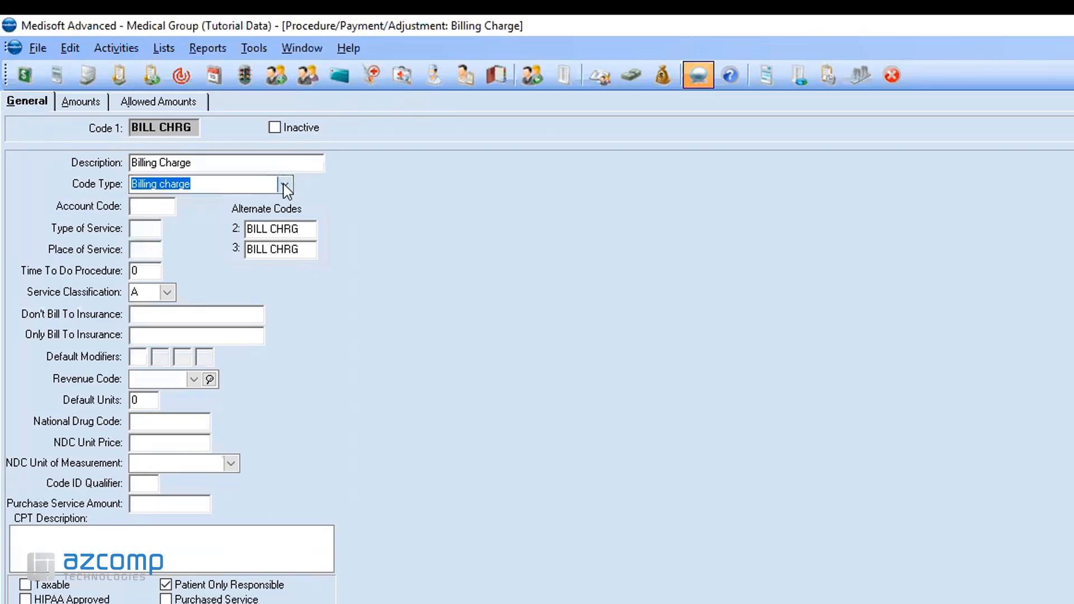
left_click(135, 151)
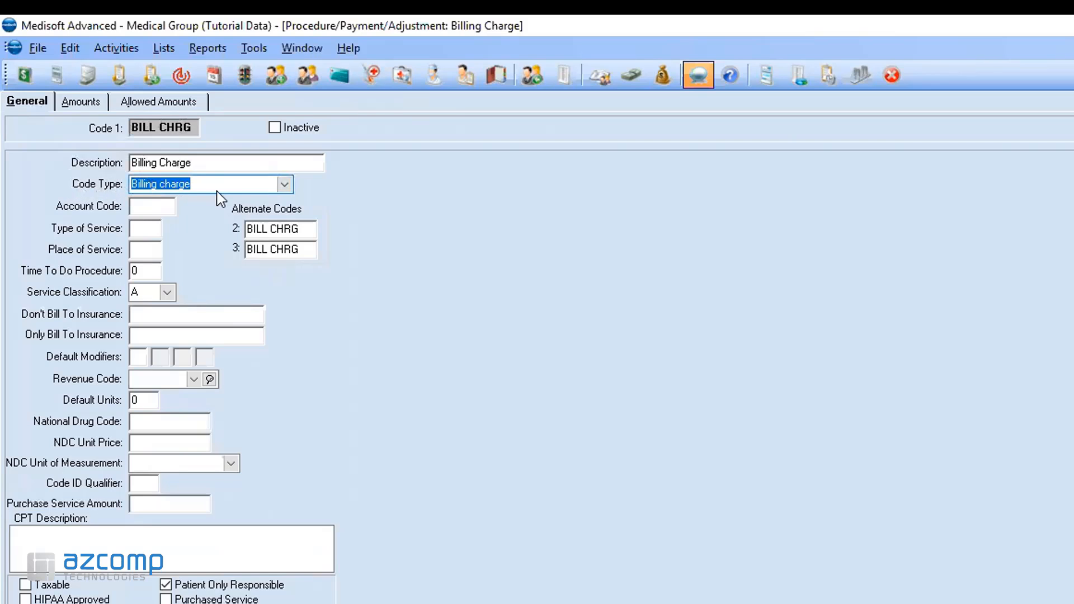
left_click(282, 186)
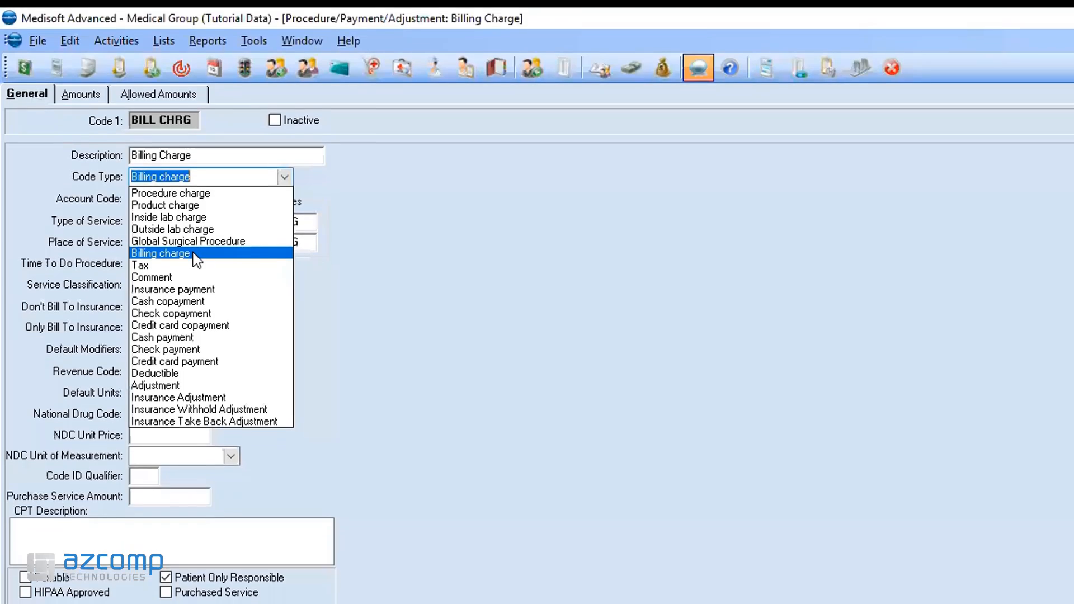
left_click(196, 263)
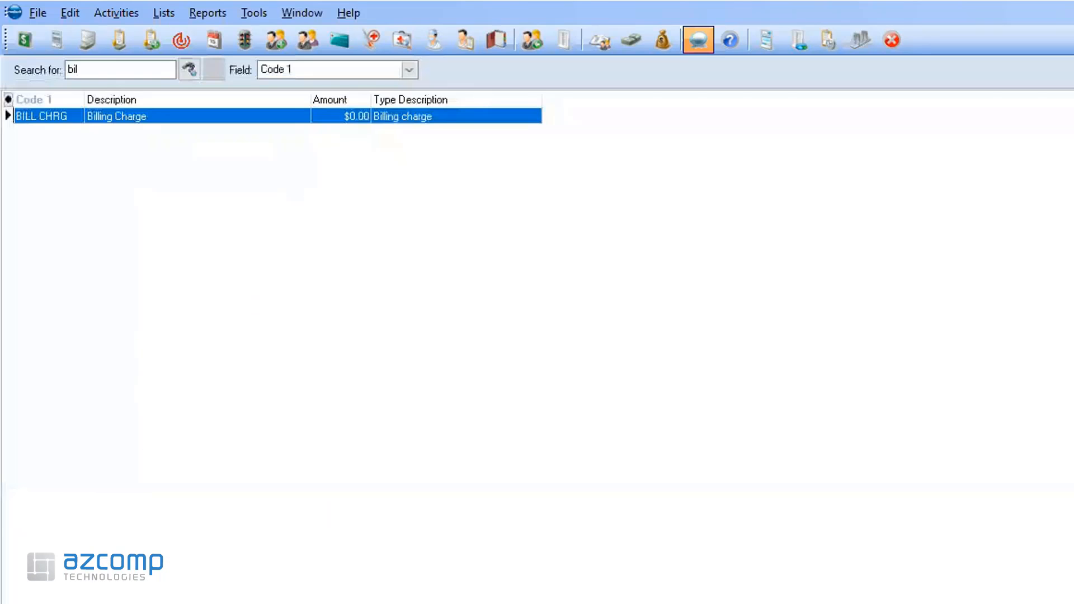
- Clear the procedure code search and create a new code BILLINGCHR with the description Billing Charge
left_click_drag(84, 69, 25, 74)
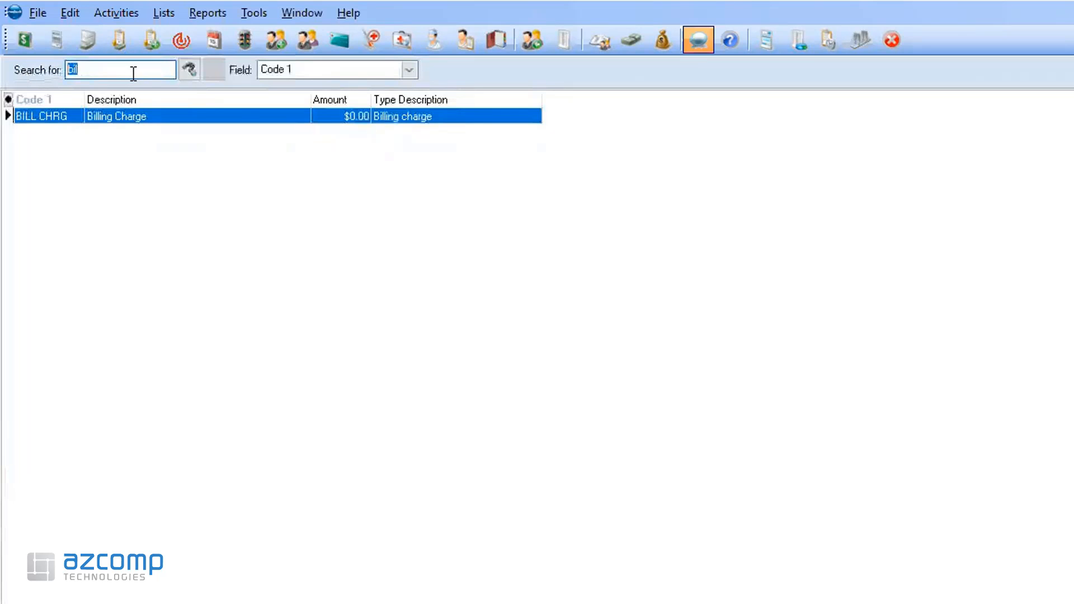
key("BackSpace")
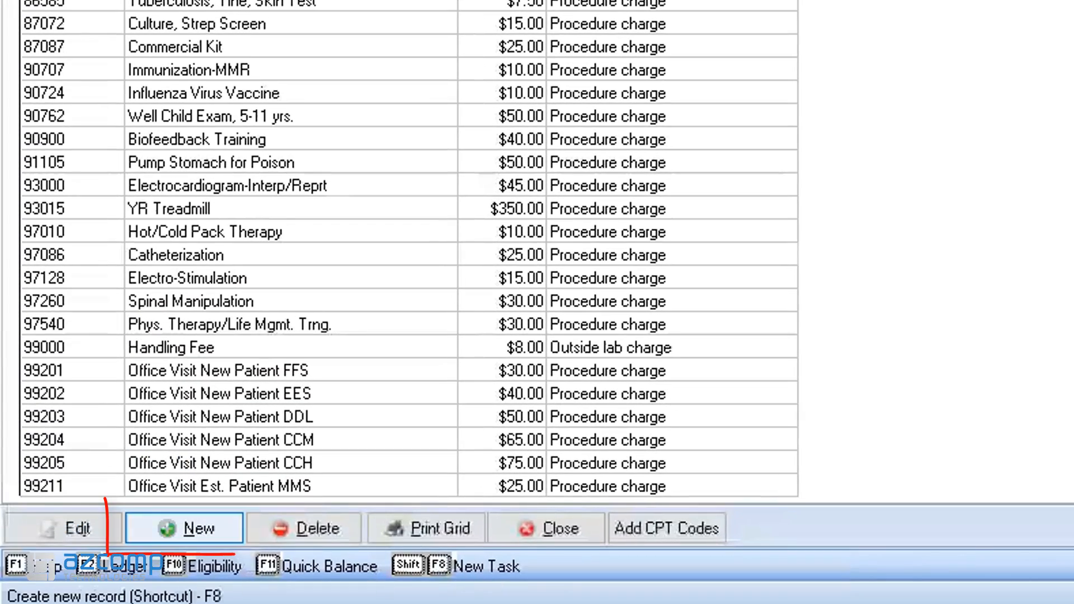
left_click(185, 528)
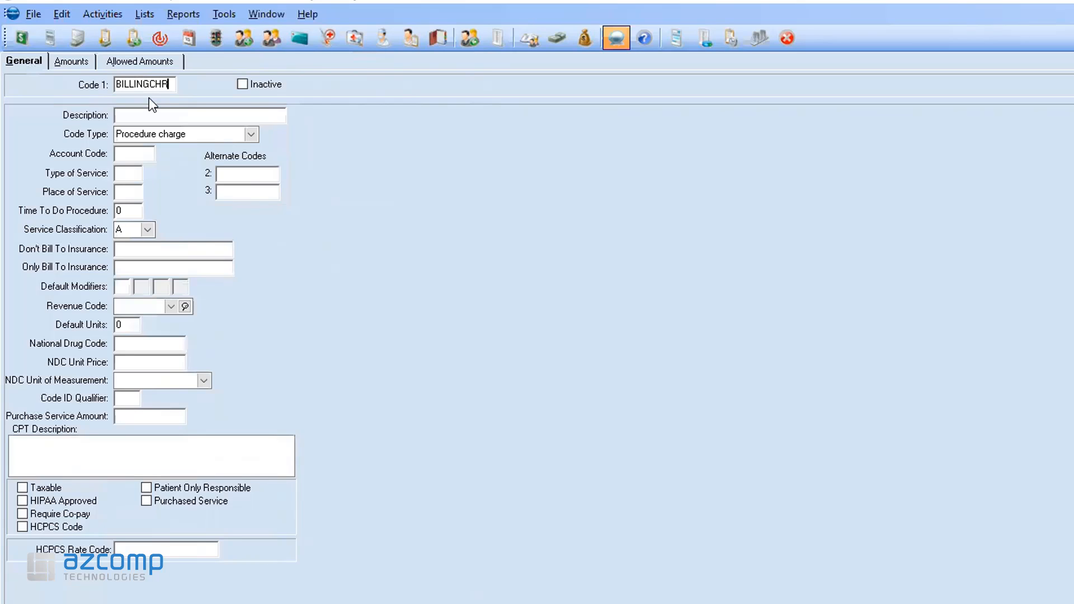
left_click(134, 115)
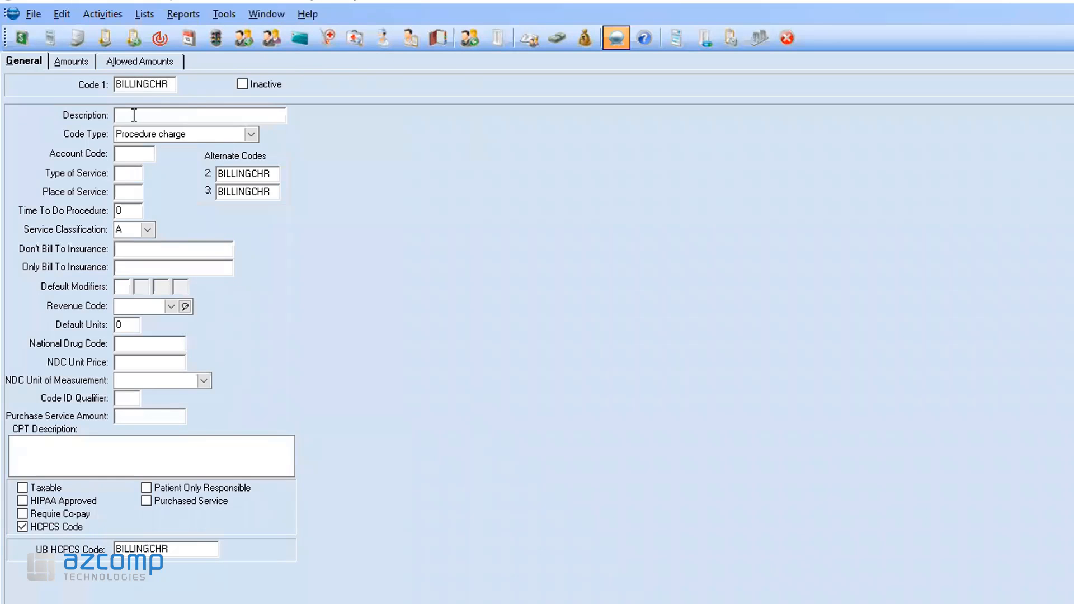
type("Billing Charge")
- Set the new code's type to Billing charge, mark it Patient Only Responsible, and save it
left_click(252, 135)
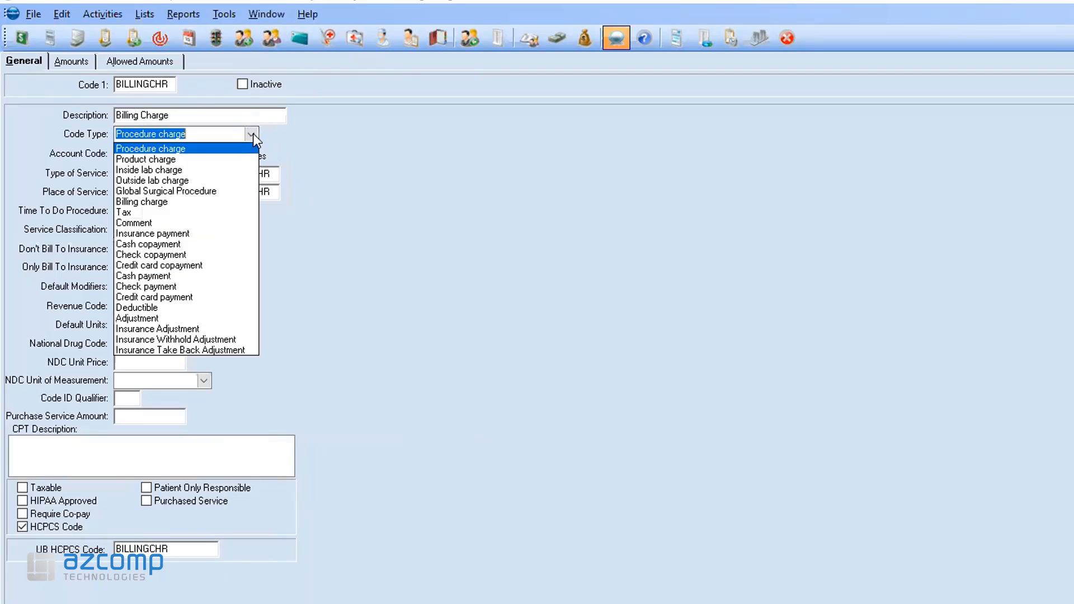
left_click(149, 202)
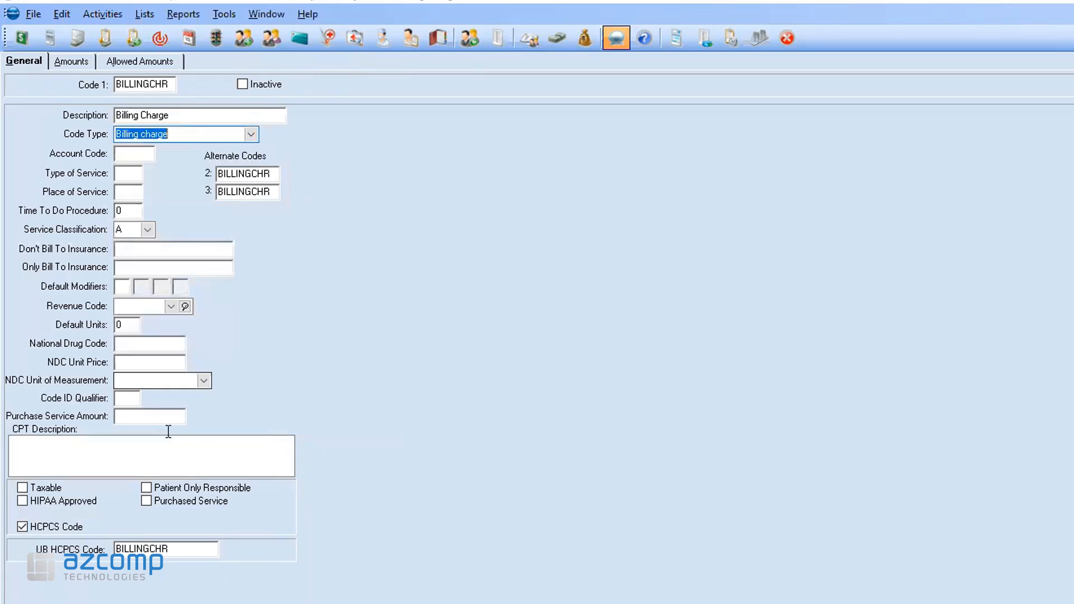
left_click(146, 487)
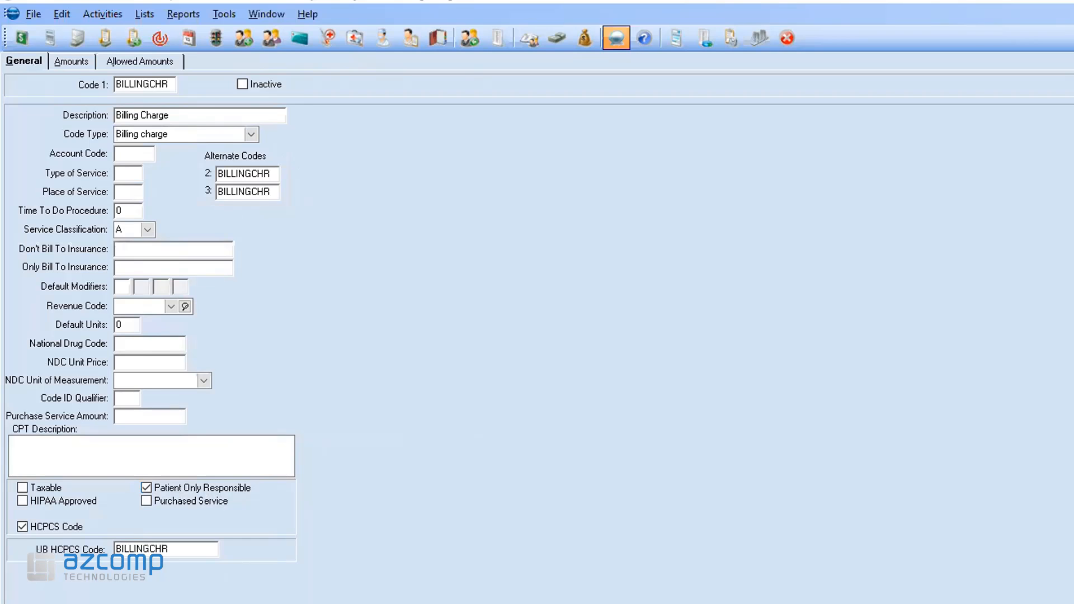
key("F3")
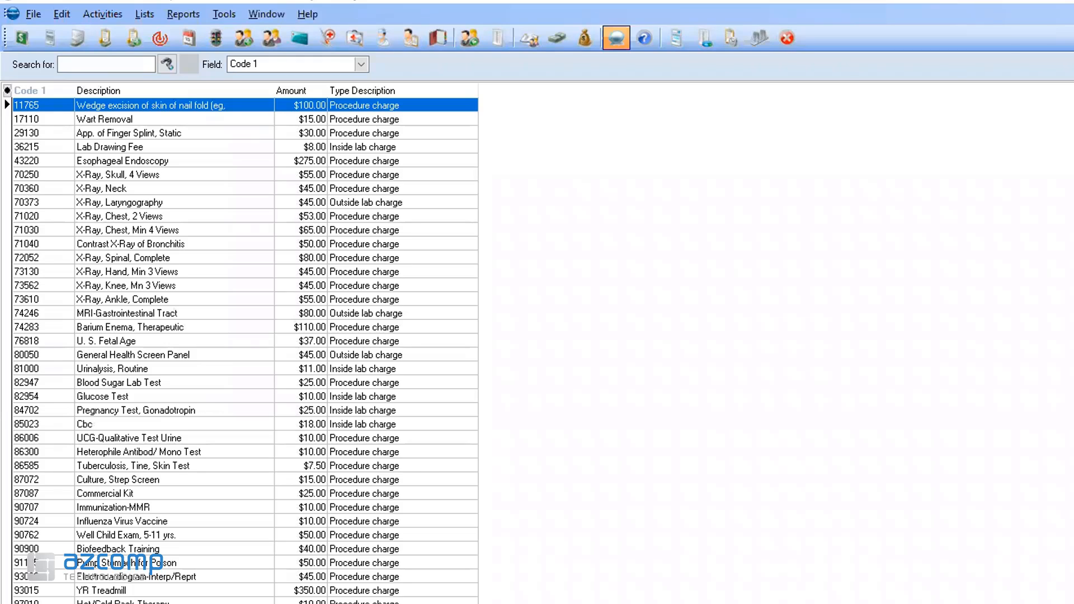
key("Escape")
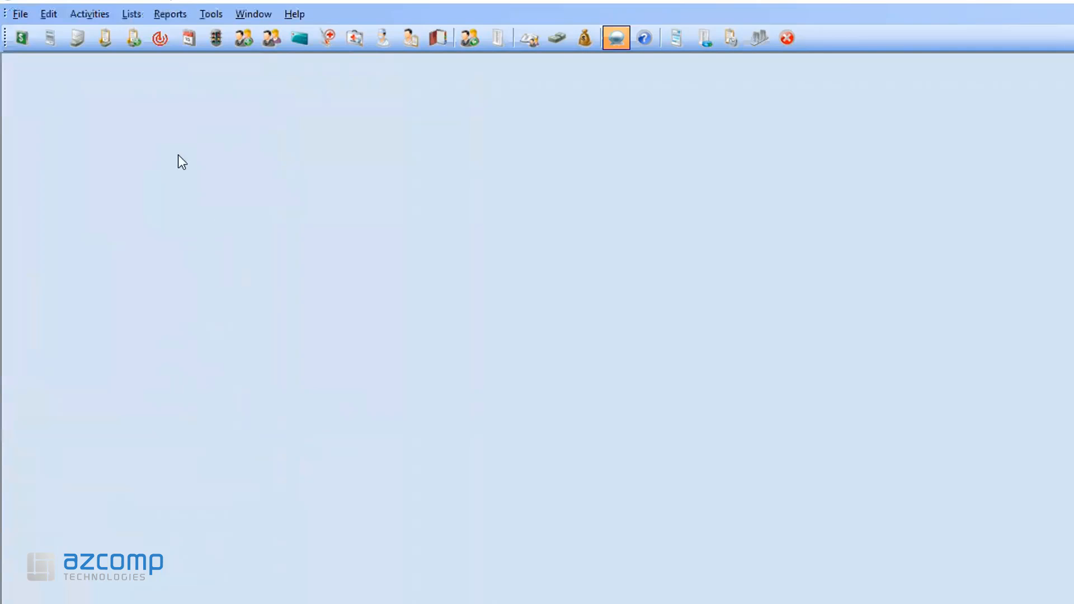
left_click(17, 15)
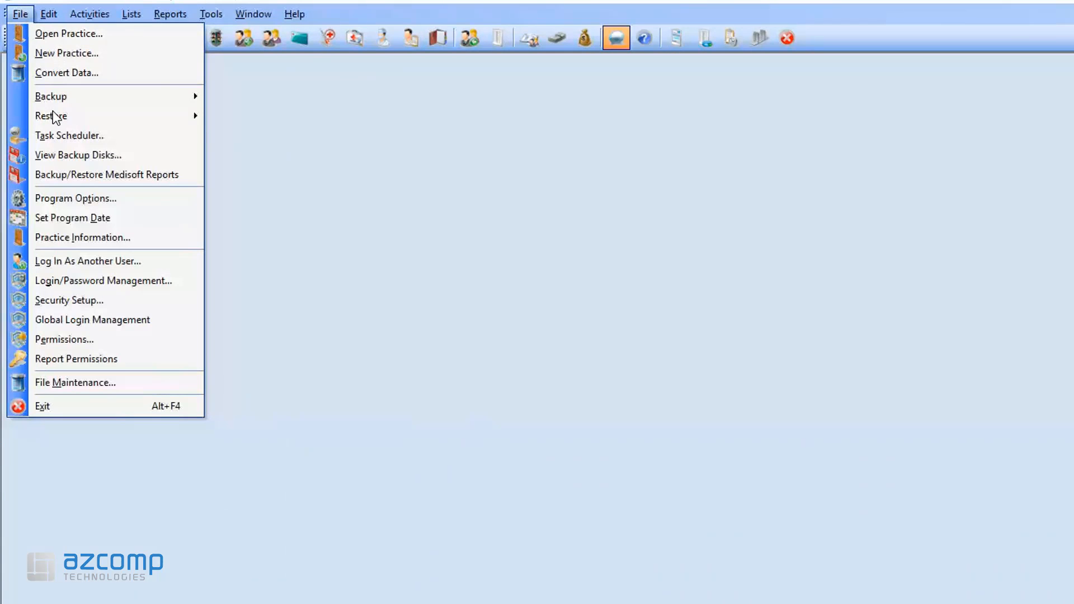
mouse_move(56, 99)
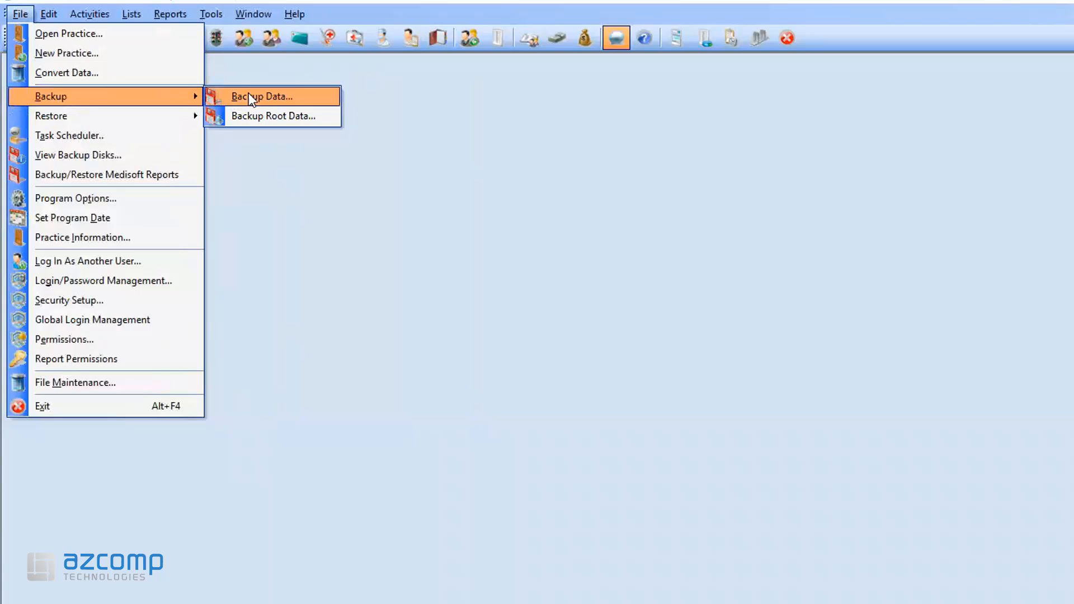
left_click(299, 97)
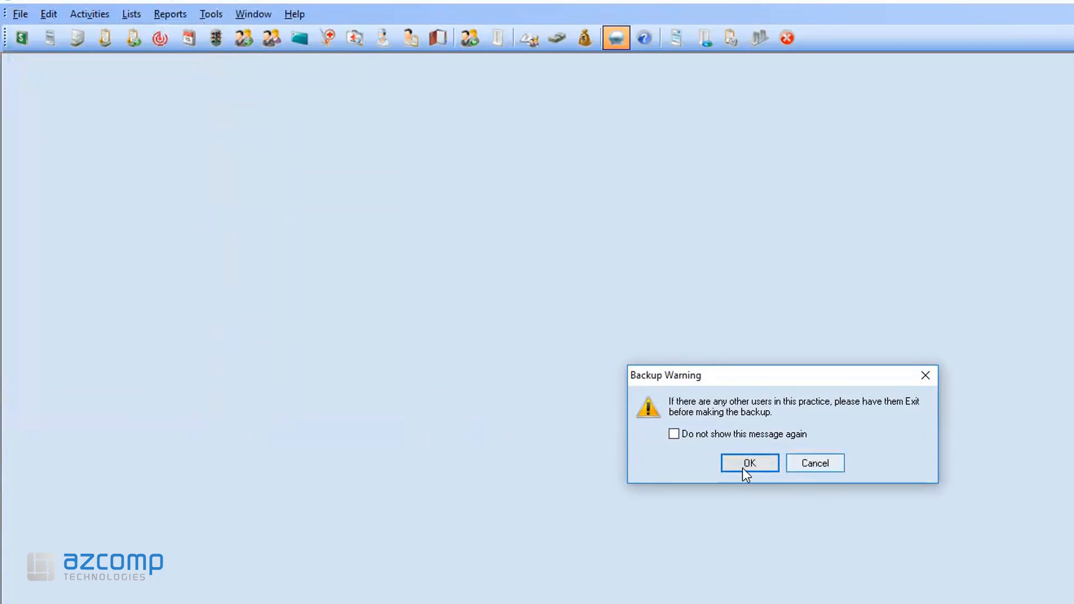
left_click(812, 464)
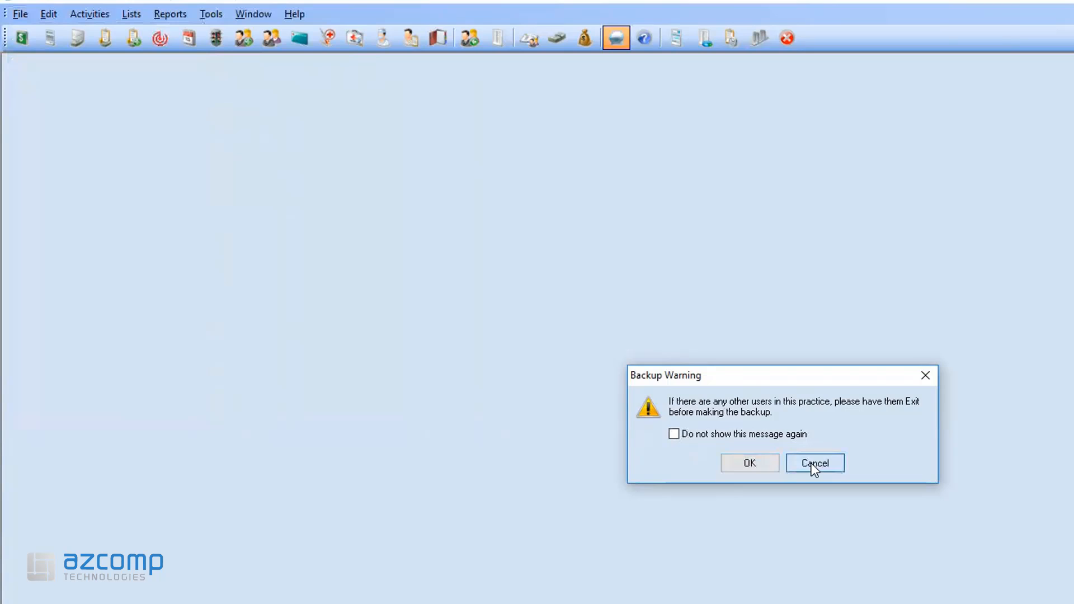
- Examine the billing code range choices and the case indicator filter for billing charges, leaving all filters blank
left_click(87, 16)
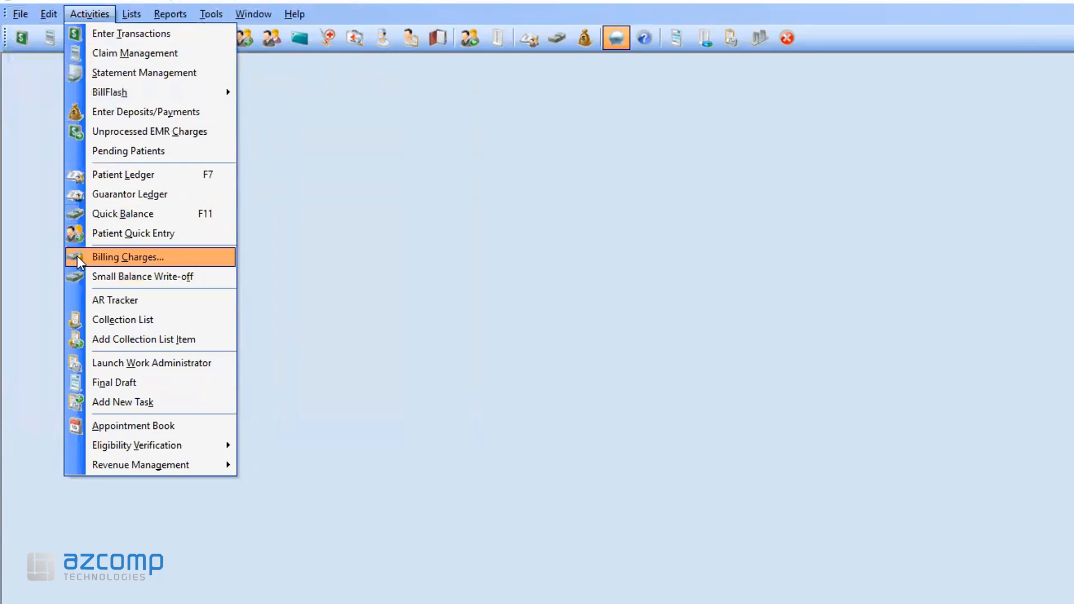
left_click(112, 257)
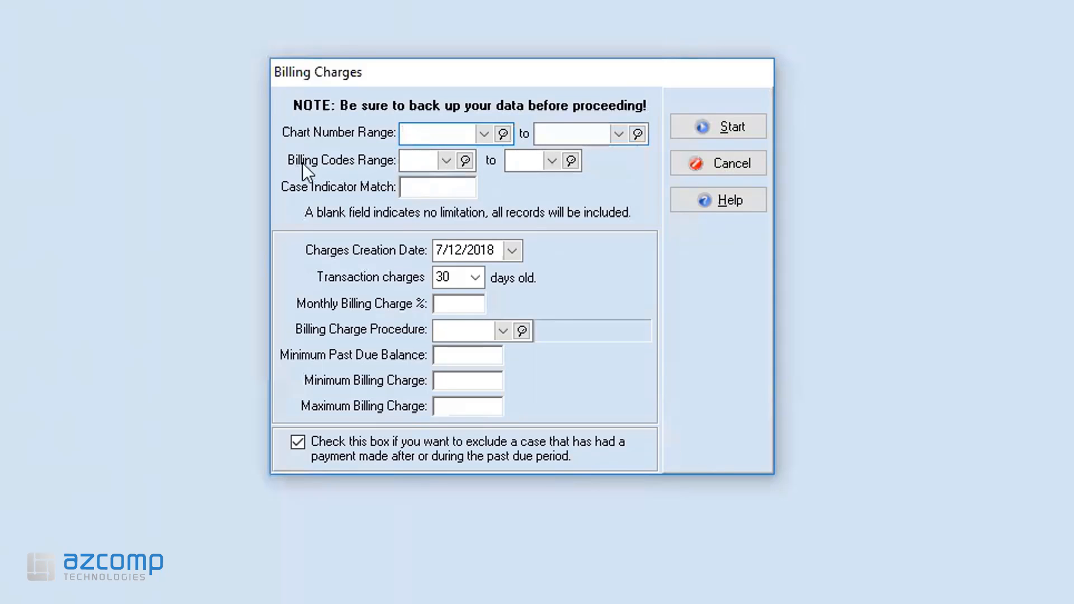
left_click(446, 160)
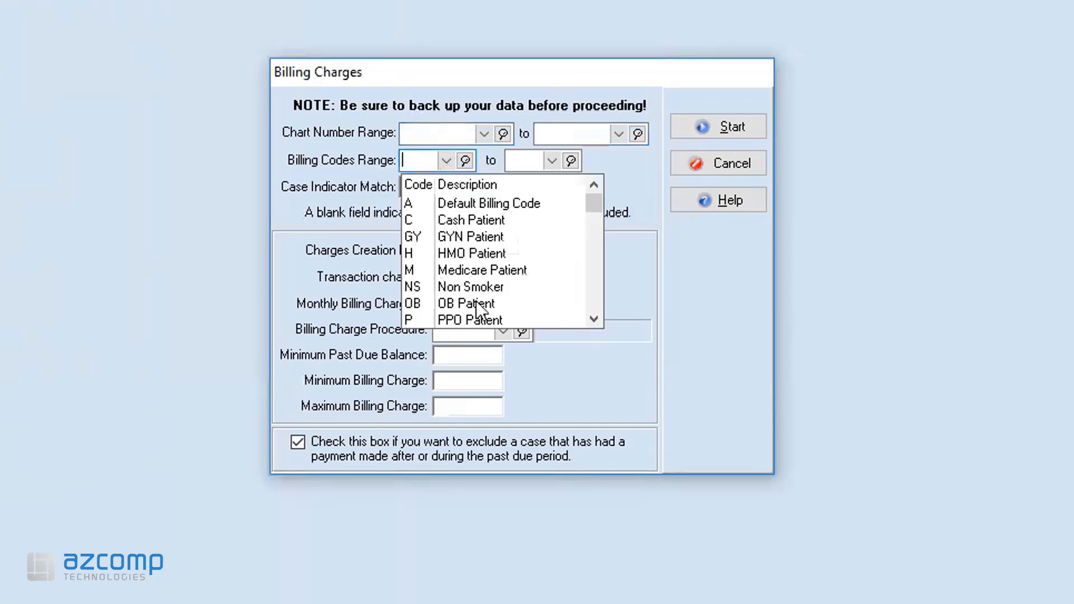
left_click(446, 160)
left_click(536, 166)
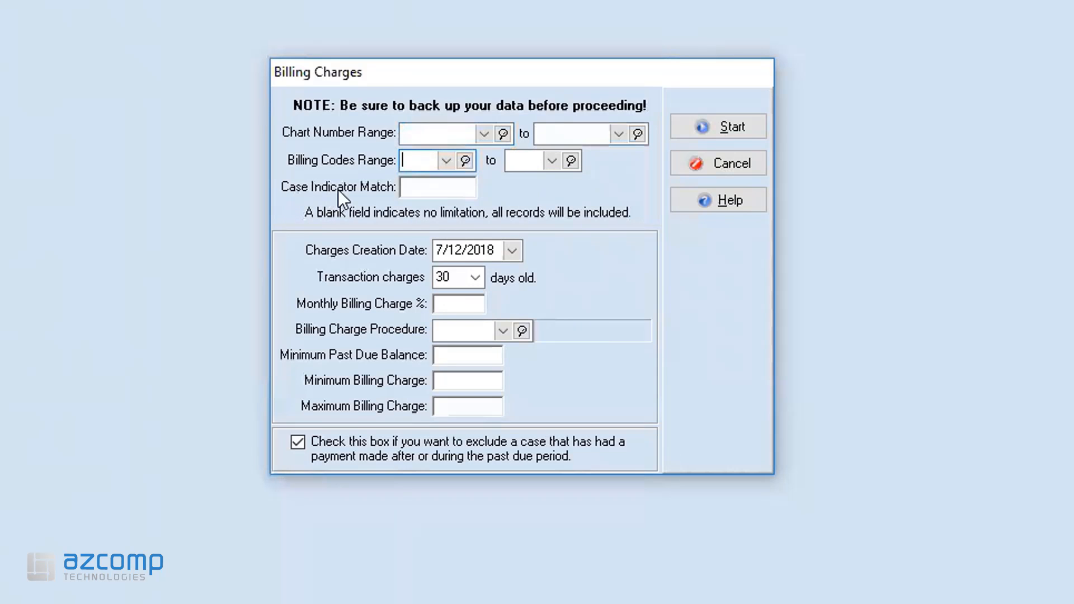
left_click(424, 189)
left_click(719, 162)
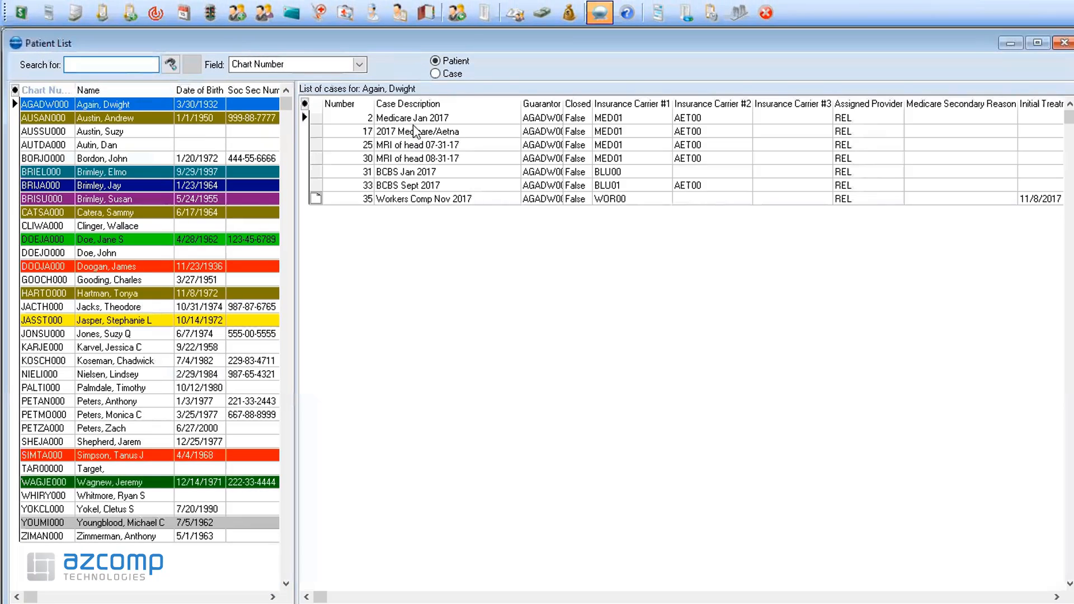
- Check the indicator and the case billing code in the first patient's Medicare Jan 2017 case
left_click(414, 119)
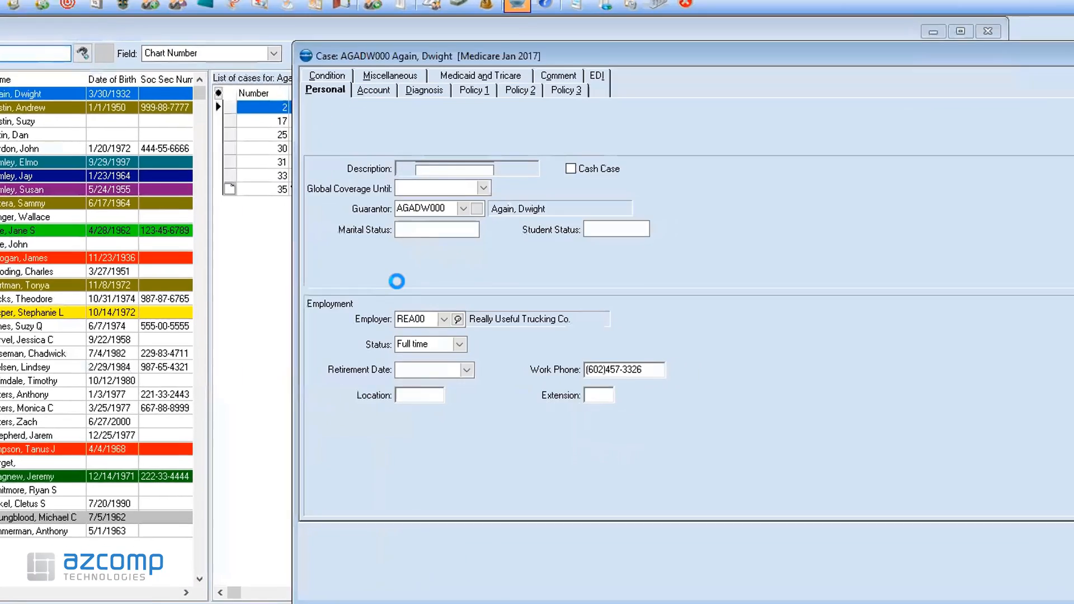
left_click(374, 90)
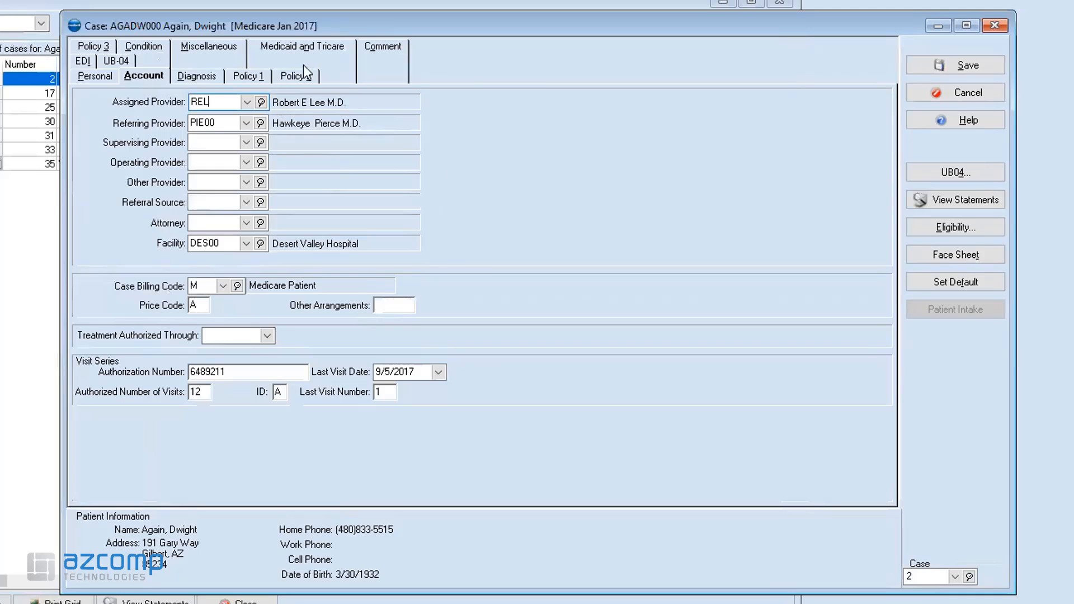
left_click(227, 51)
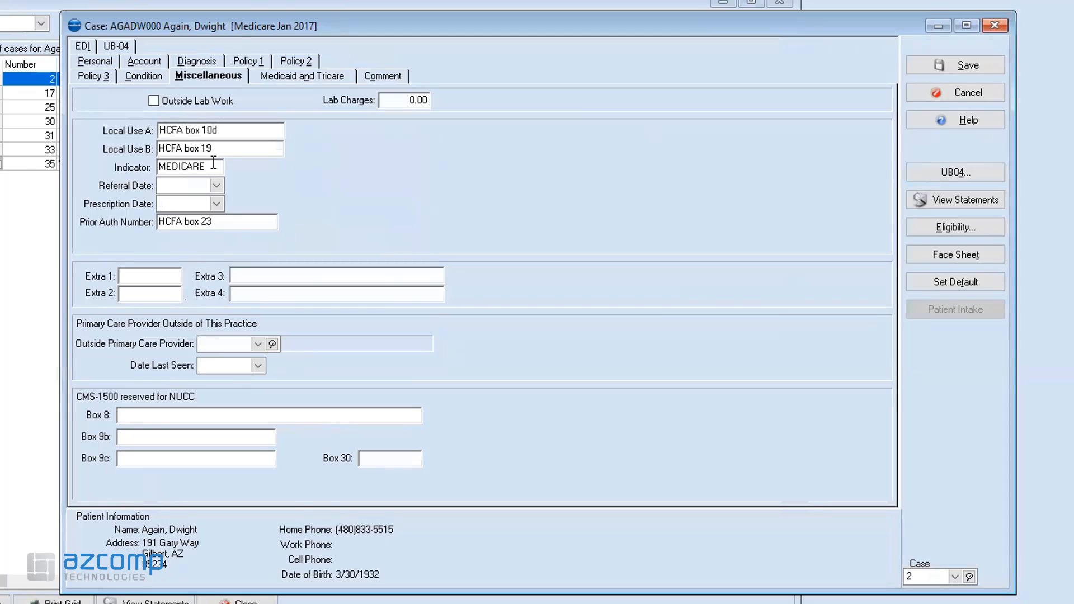
double_click(179, 166)
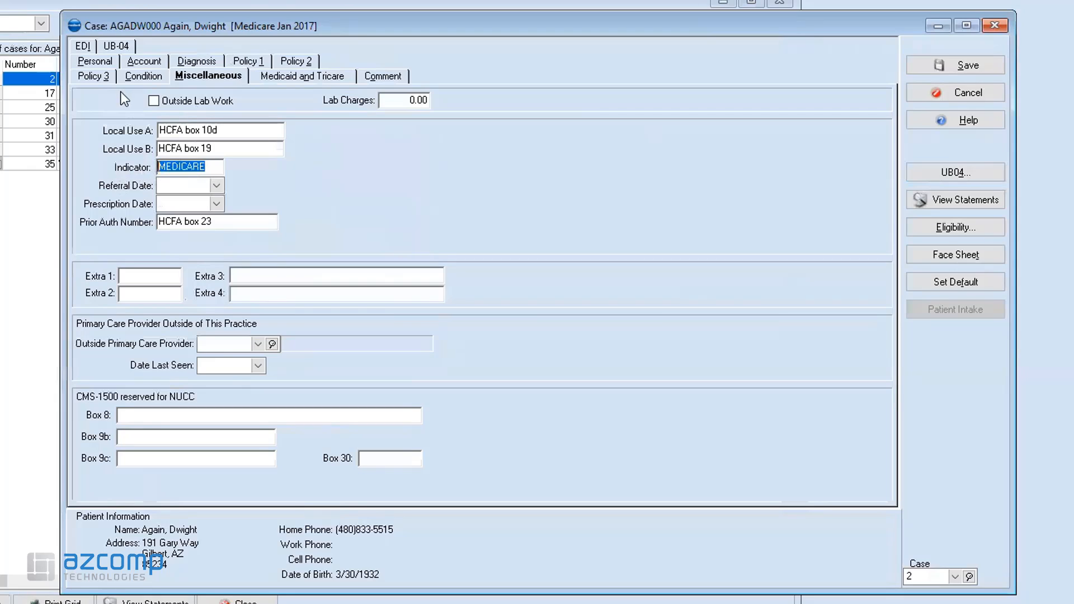
left_click(147, 61)
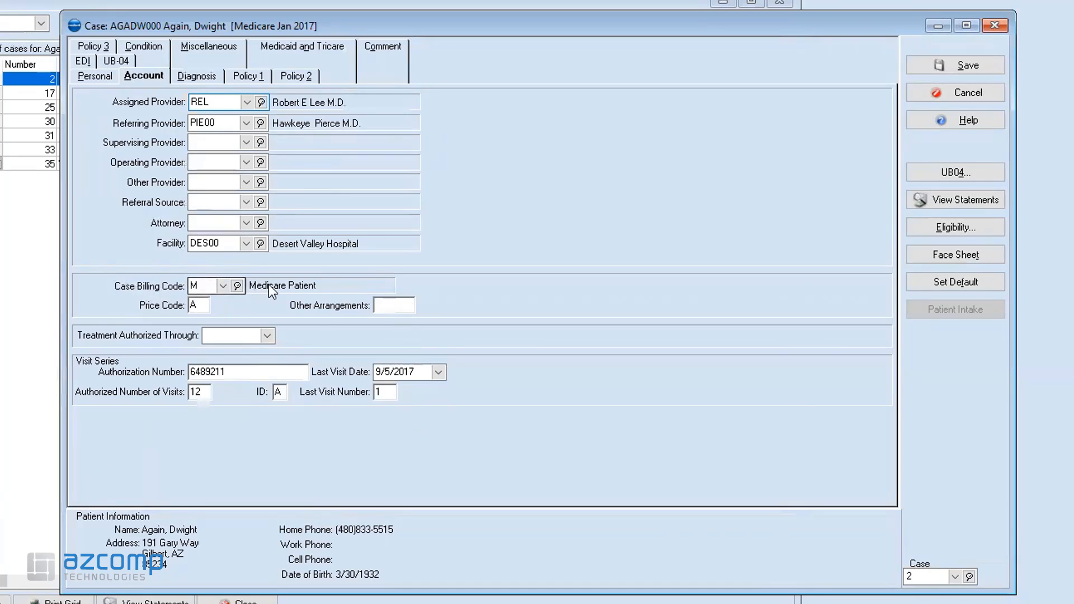
key("Escape")
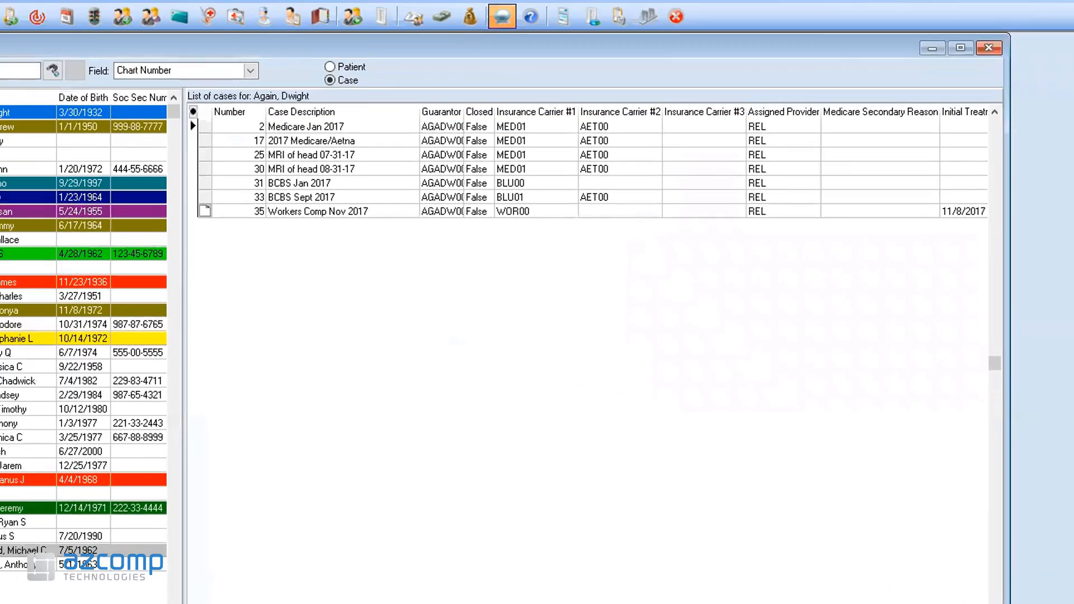
key("Escape")
- Start a new billing charges run for transactions 30 days old and set the monthly billing charge to 10%
left_click(85, 20)
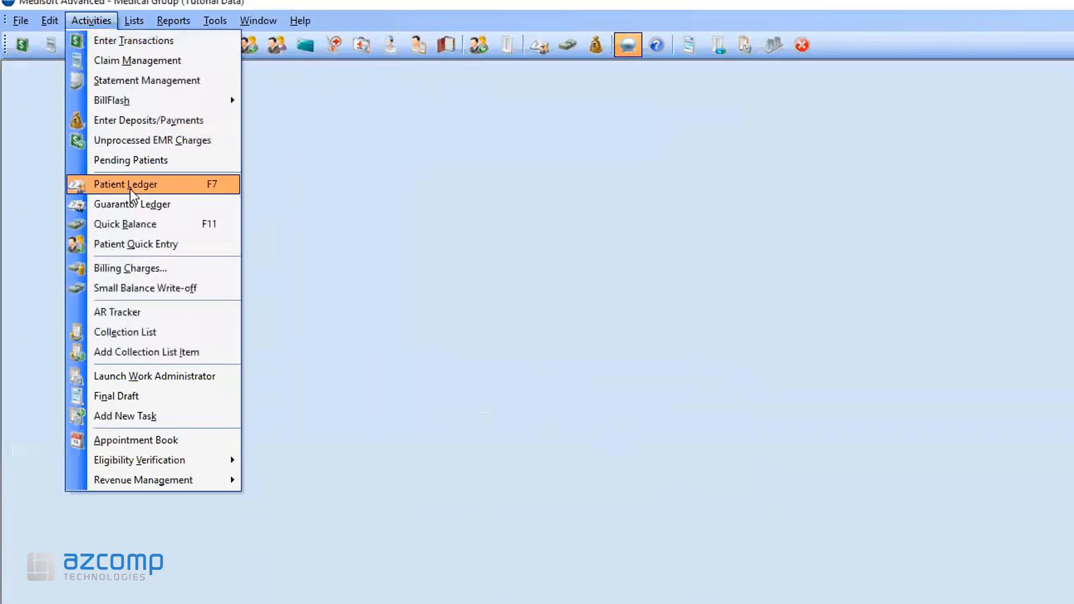
left_click(144, 270)
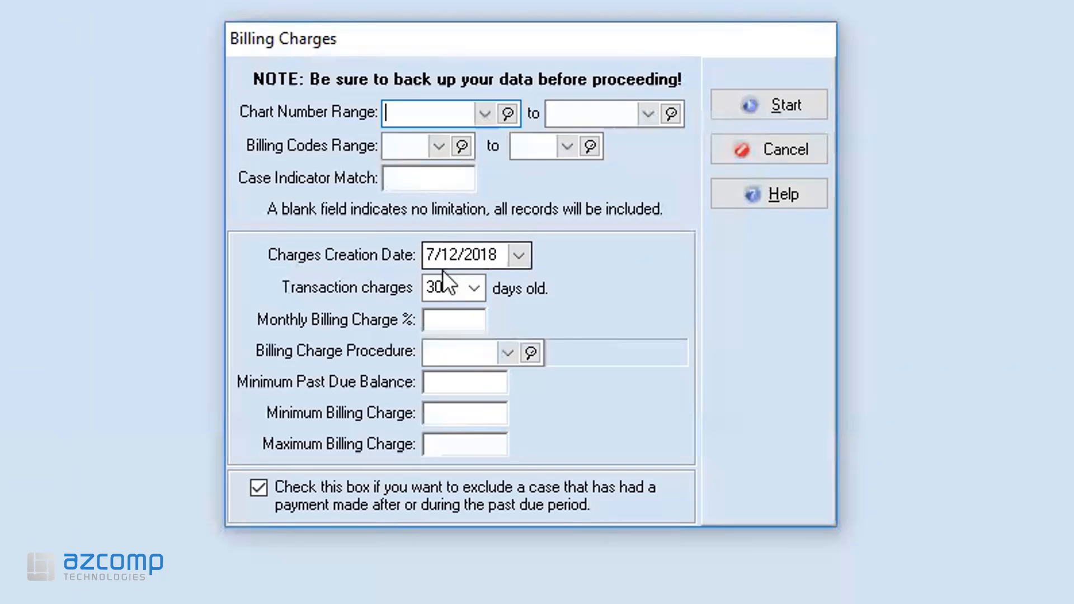
left_click(475, 288)
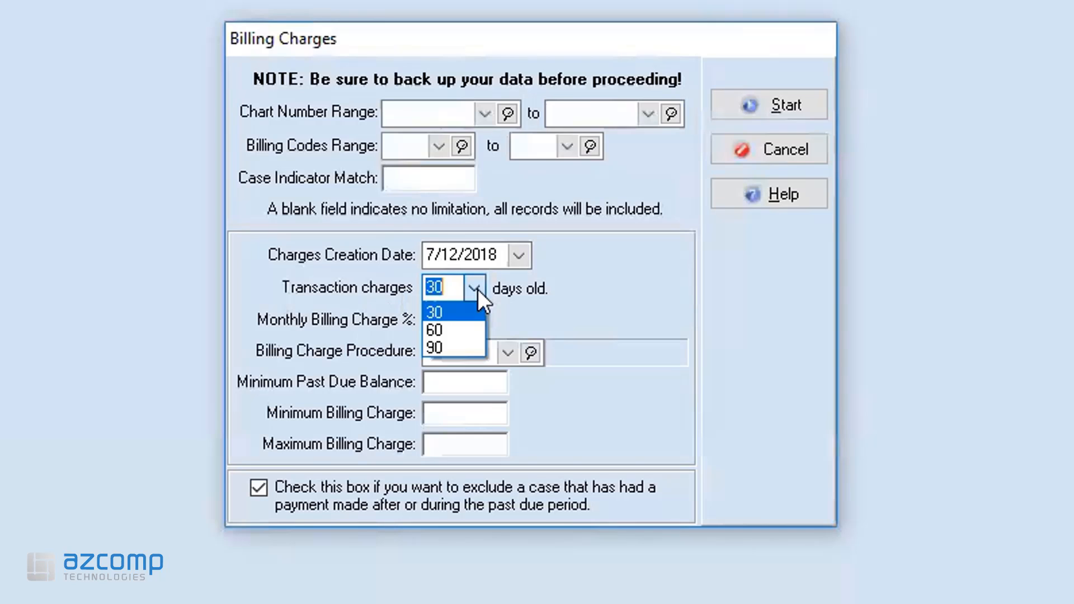
left_click(478, 290)
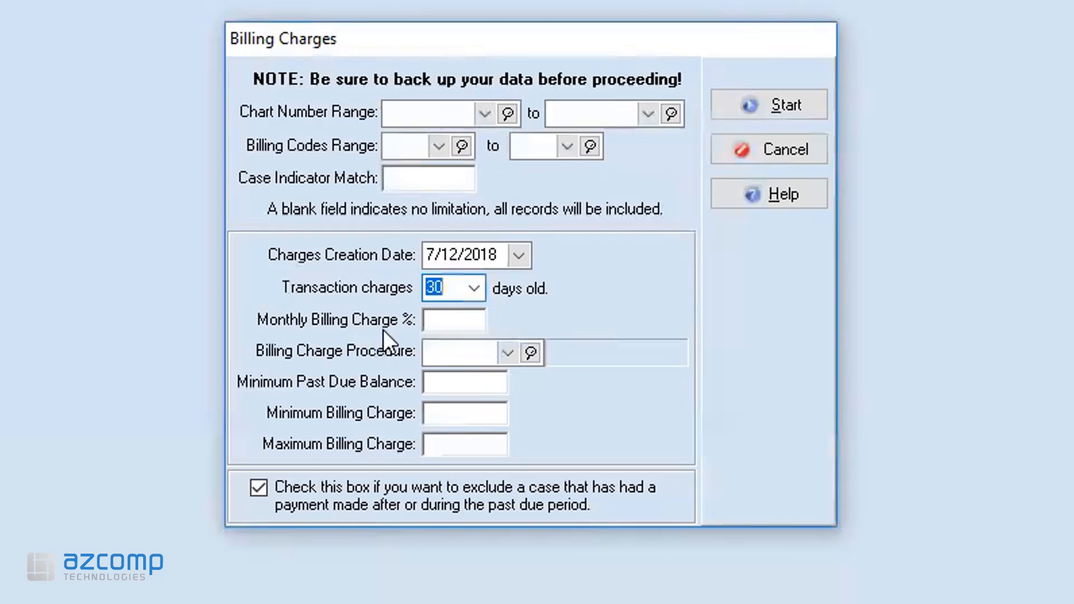
left_click(423, 320)
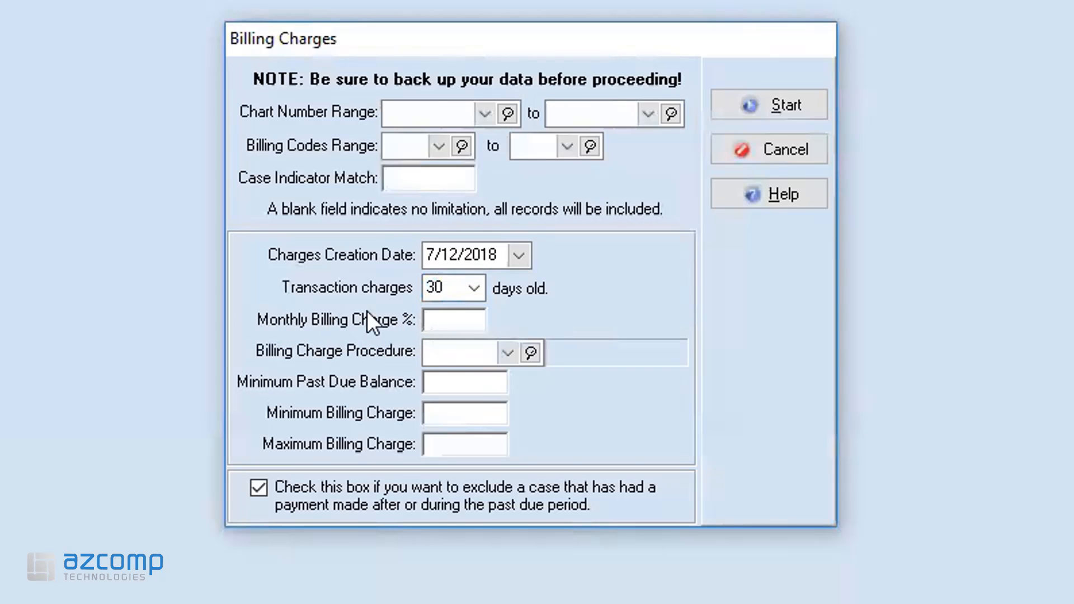
type("10")
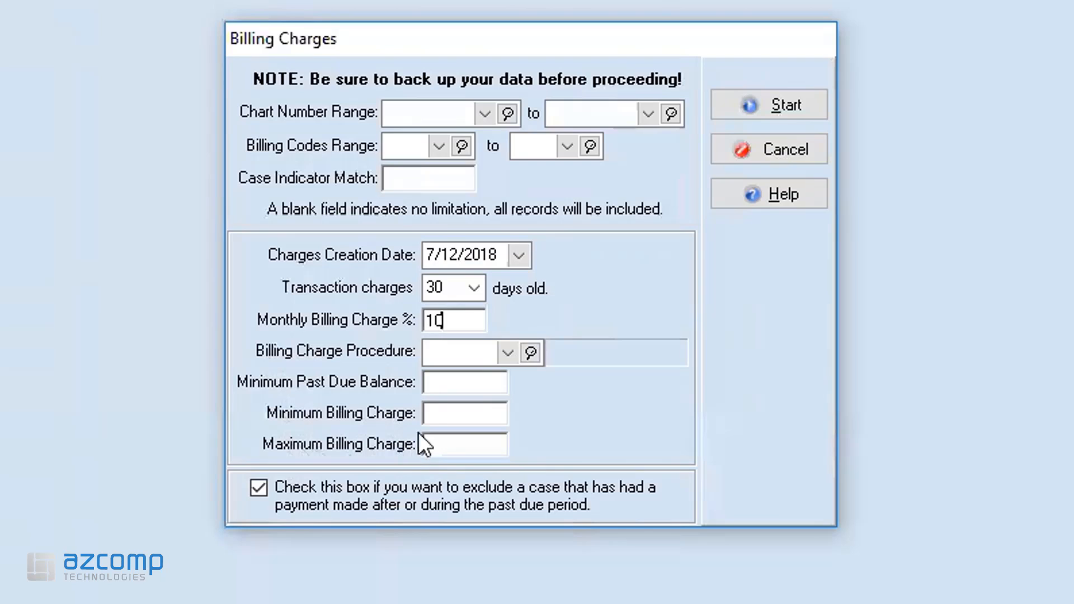
- Set both the minimum billing charge and the maximum billing charge to 10.00
left_click(435, 414)
type("10.00")
left_click(442, 446)
type("10.00")
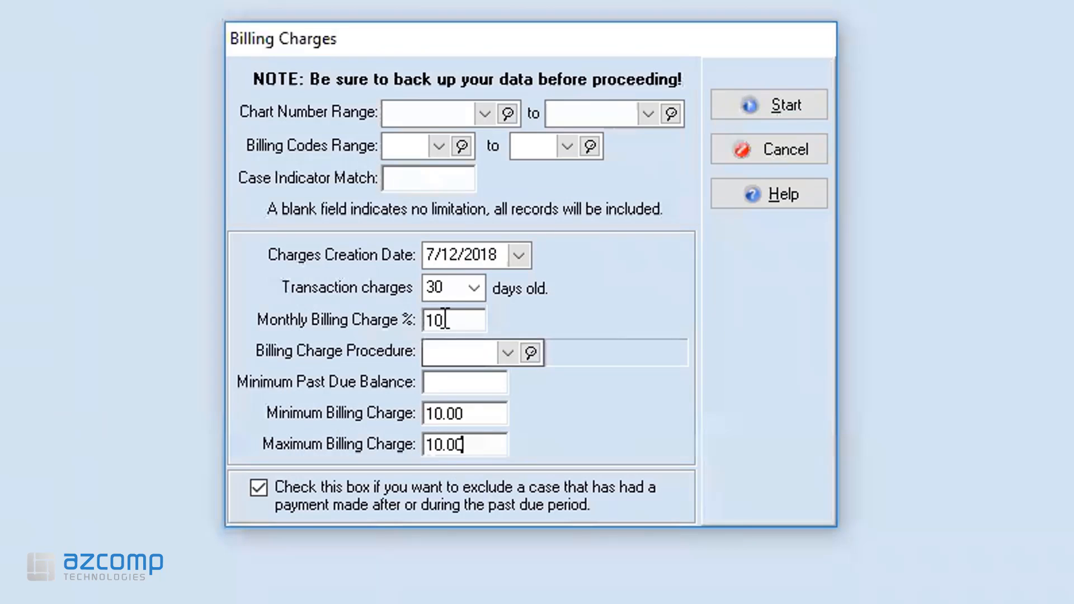
- Change the minimum billing charge to 0.00 and the maximum billing charge to 500.00
double_click(476, 418)
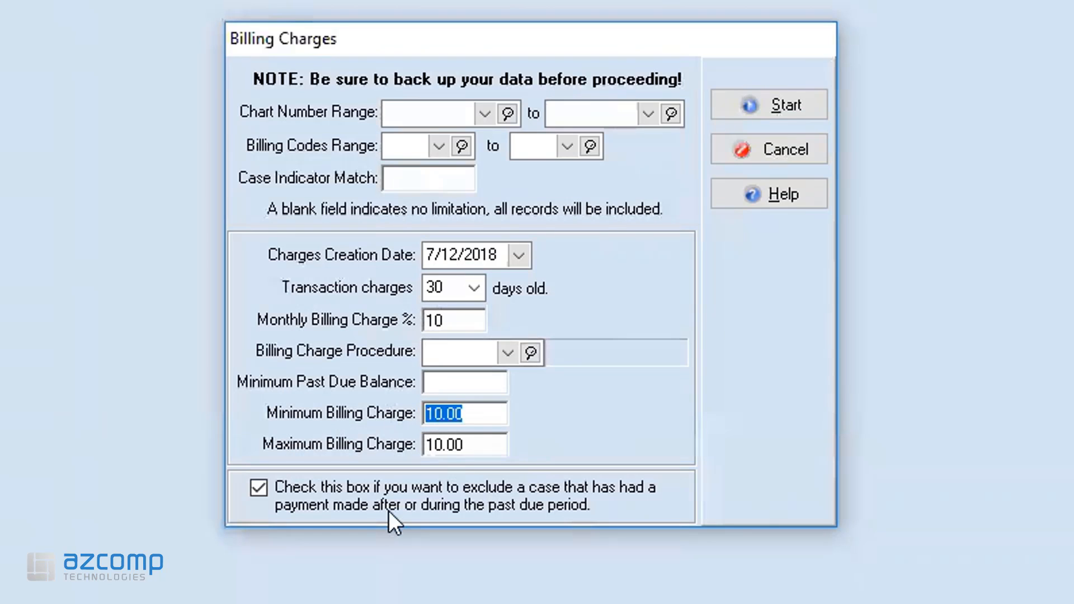
type("0.00")
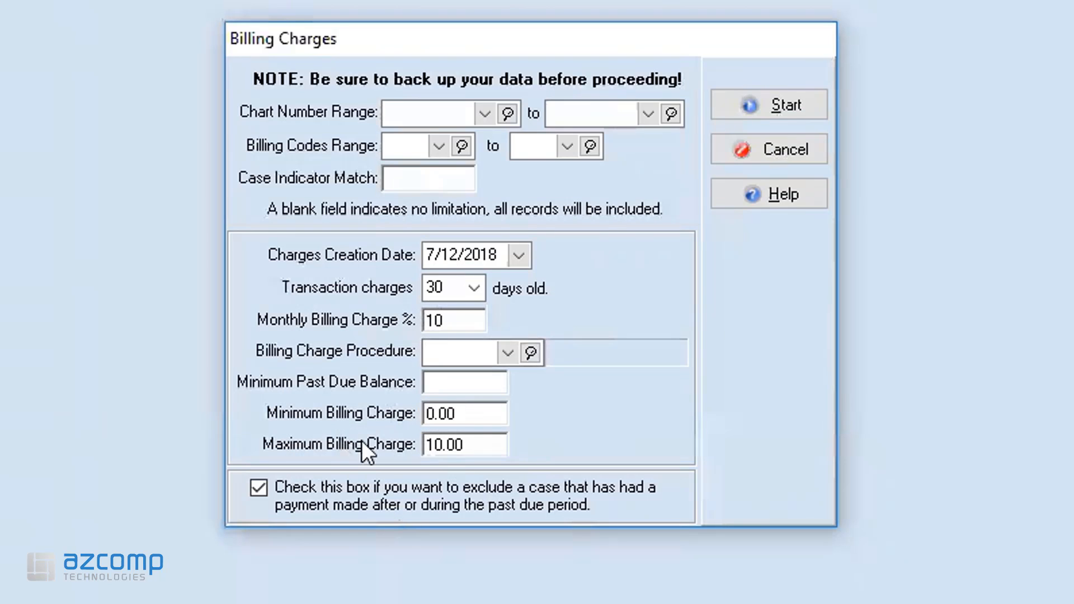
double_click(479, 441)
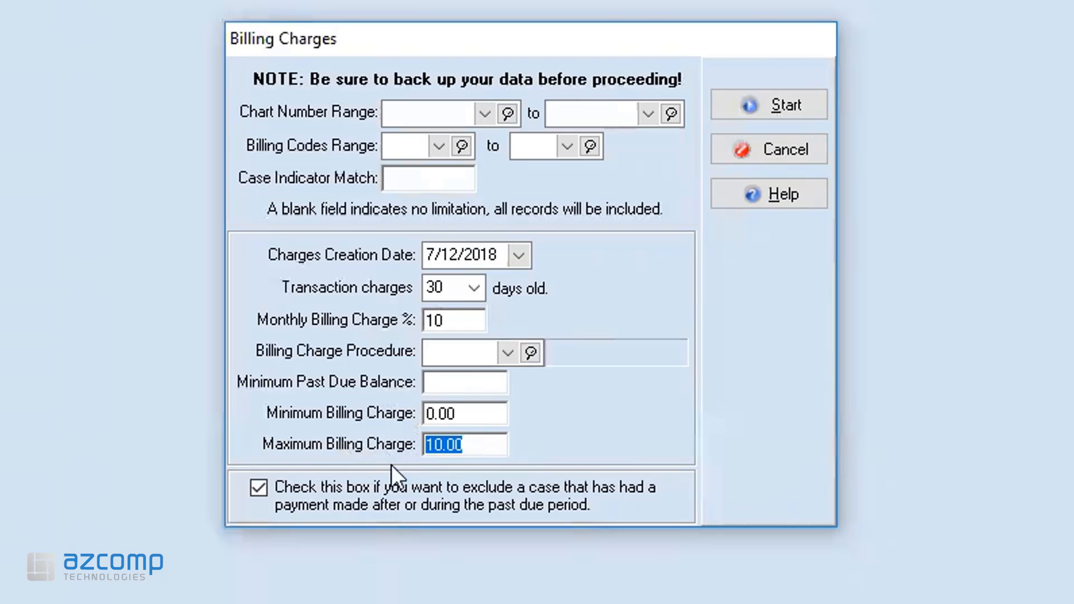
type("500.00")
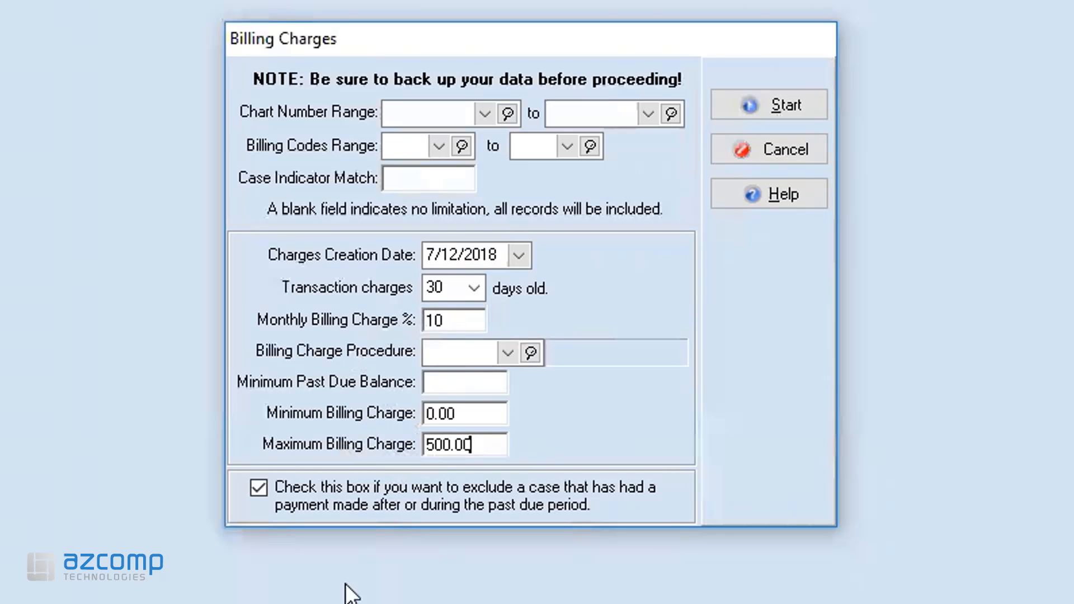
- Set the maximum and minimum billing charges to 10.00 and the minimum past due balance to 20.00
key("BackSpace")
key("BackSpace")
key("BackSpace")
type(".00")
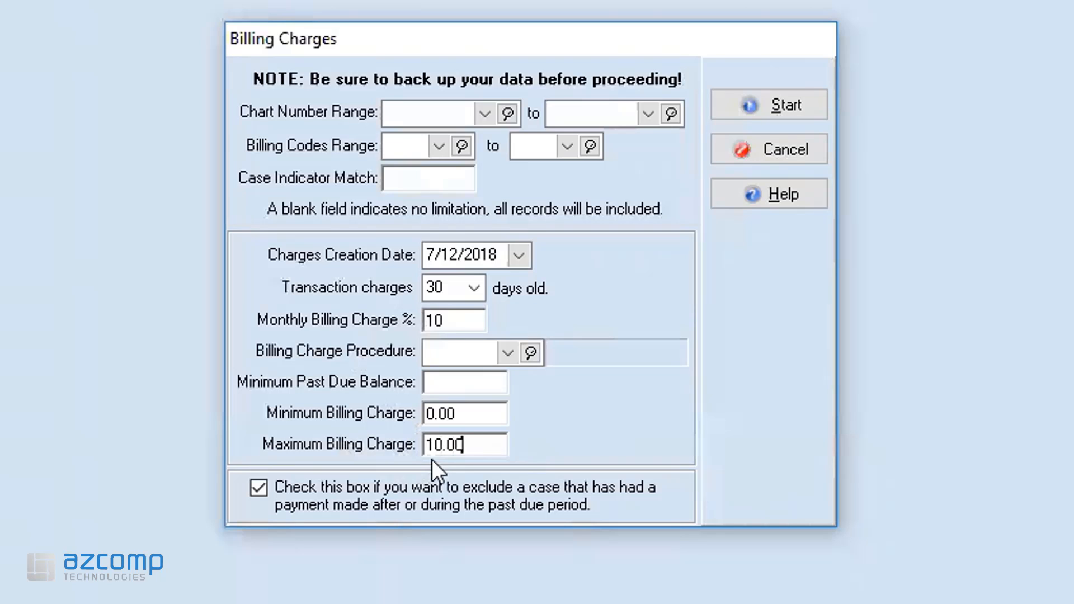
left_click_drag(454, 414, 426, 418)
type("10.00")
type("20.00")
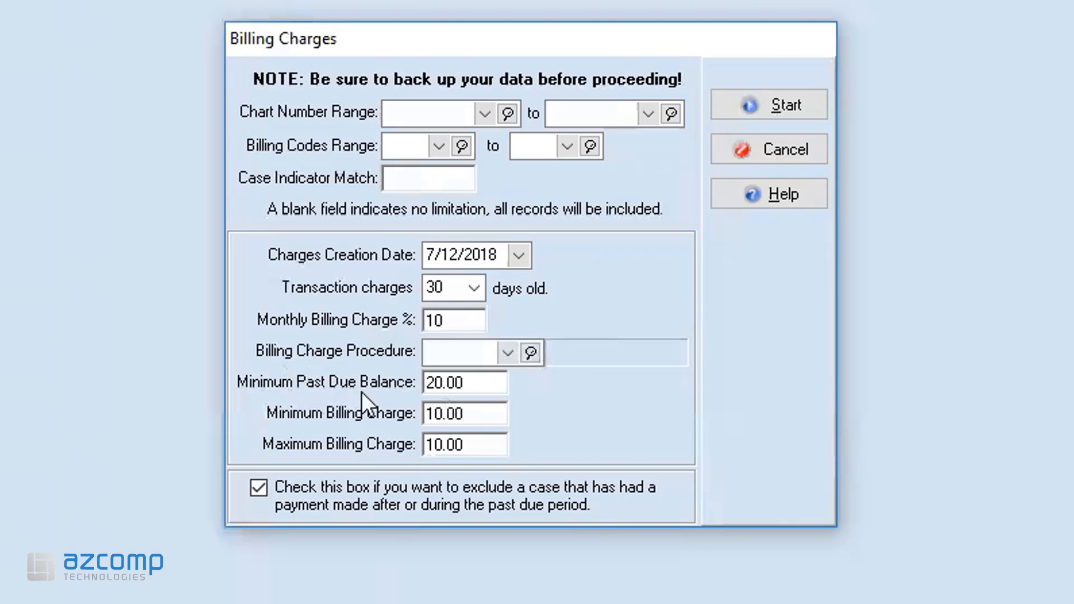
- Choose BILL CHRG as the billing charge procedure and start the billing charges run
left_click_drag(465, 383, 425, 383)
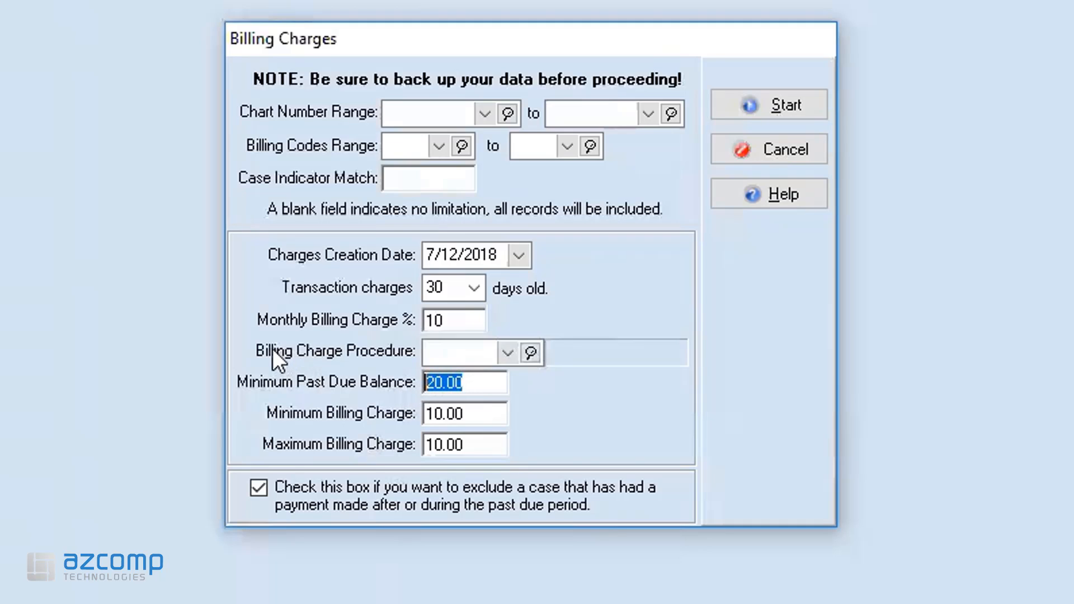
left_click(508, 354)
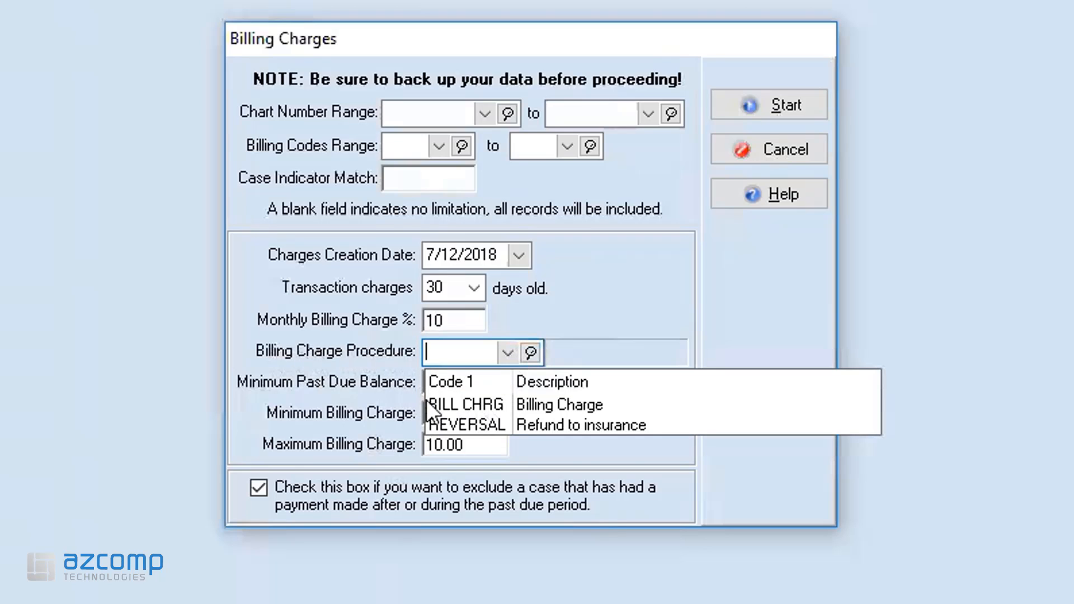
left_click(528, 402)
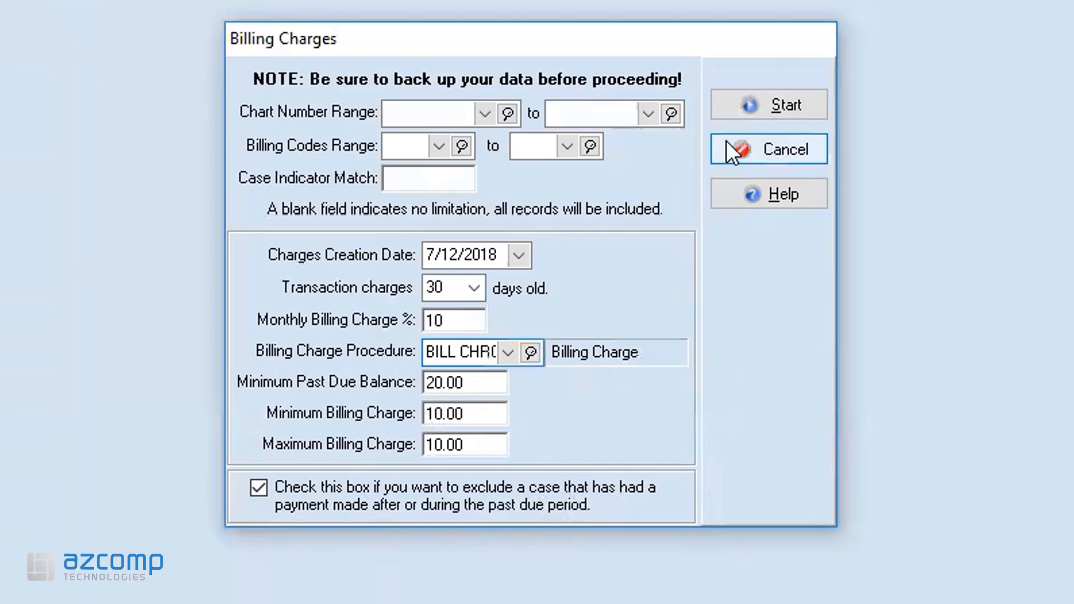
left_click(763, 105)
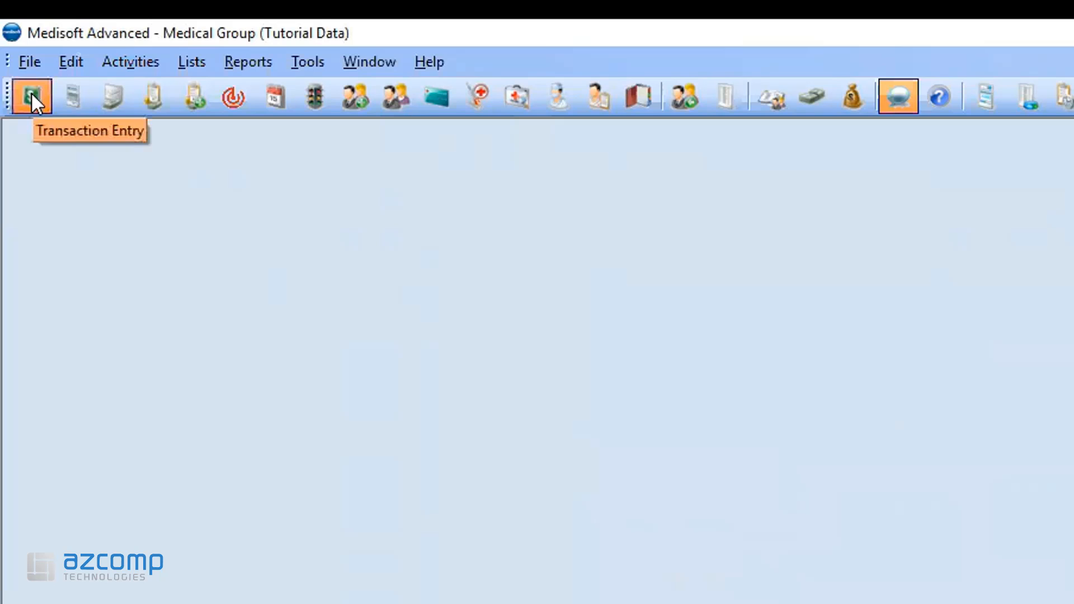
- Display the first patient's chart in Transaction Entry and check the BILL CHRG line dated 7/12/2018
left_click(31, 91)
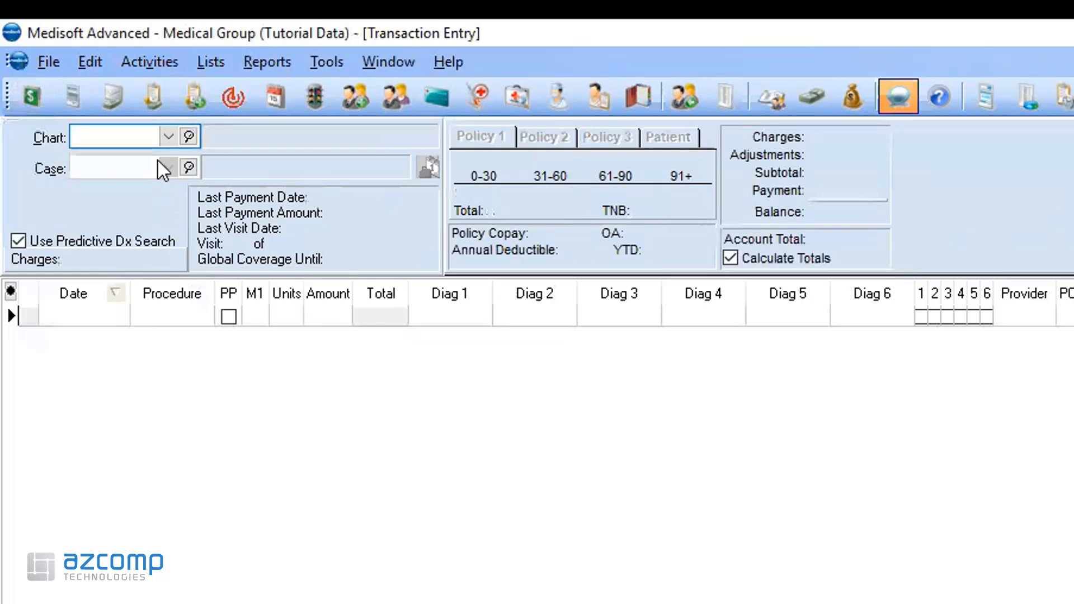
left_click(168, 138)
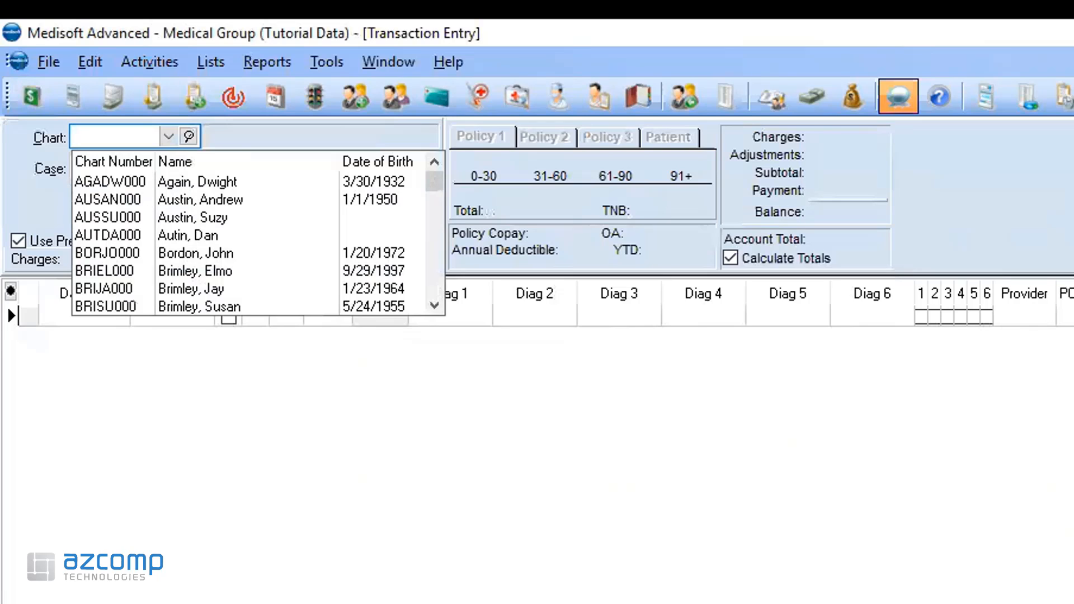
key("F8")
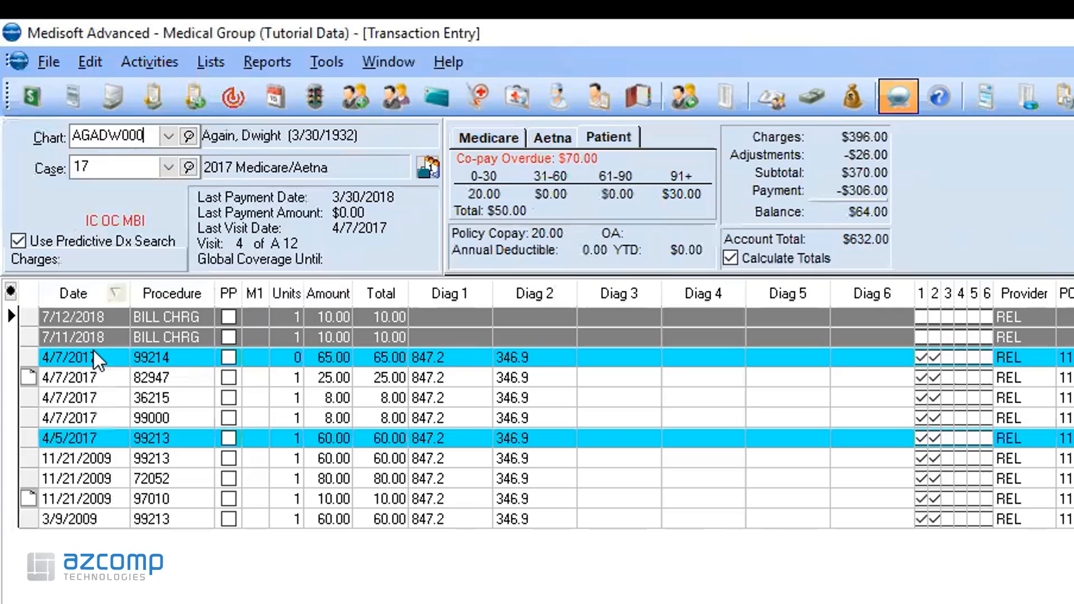
left_click(52, 317)
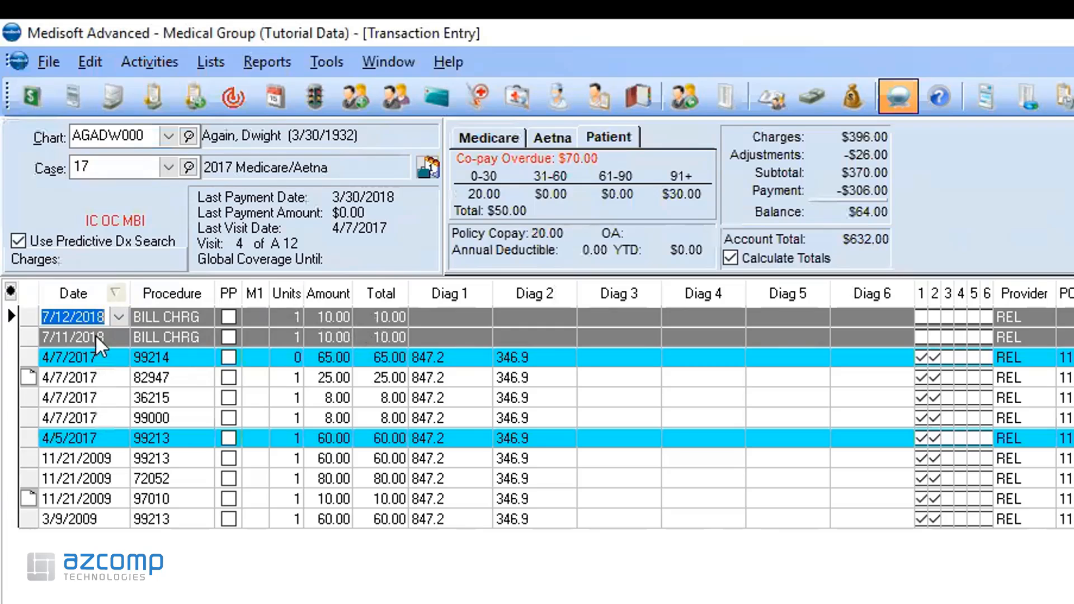
- Delete the 7/11/2018 BILL CHRG line from the patient's charges and update all transactions
left_click(52, 334)
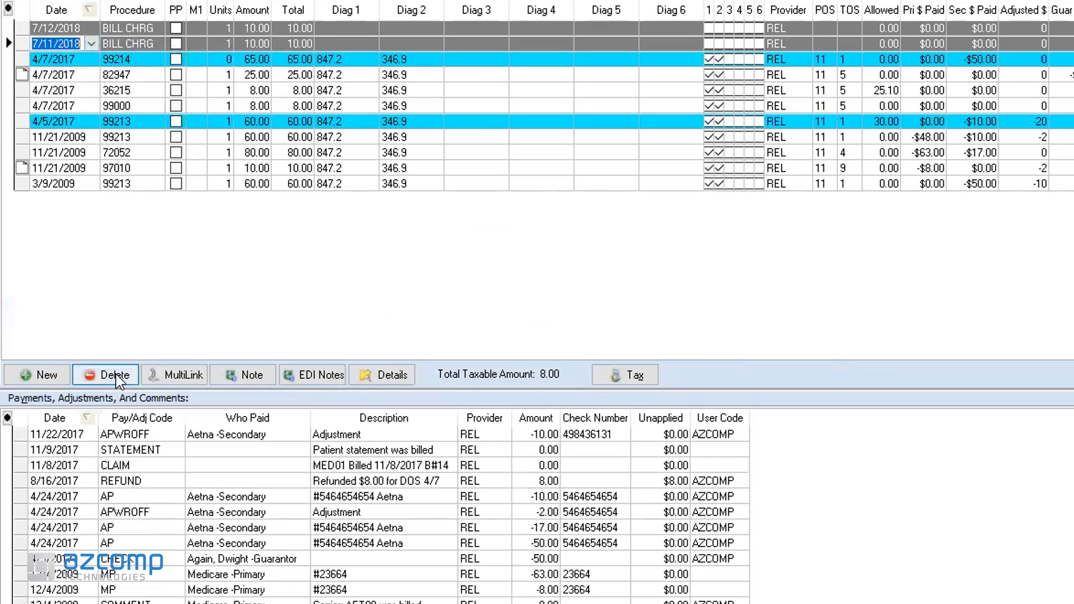
left_click(117, 379)
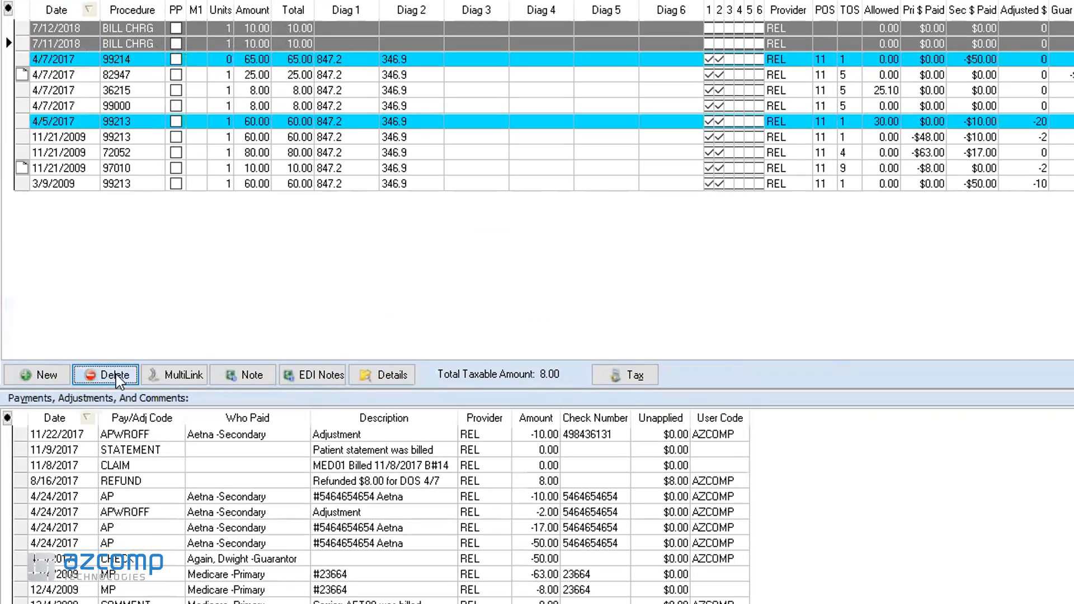
left_click(840, 327)
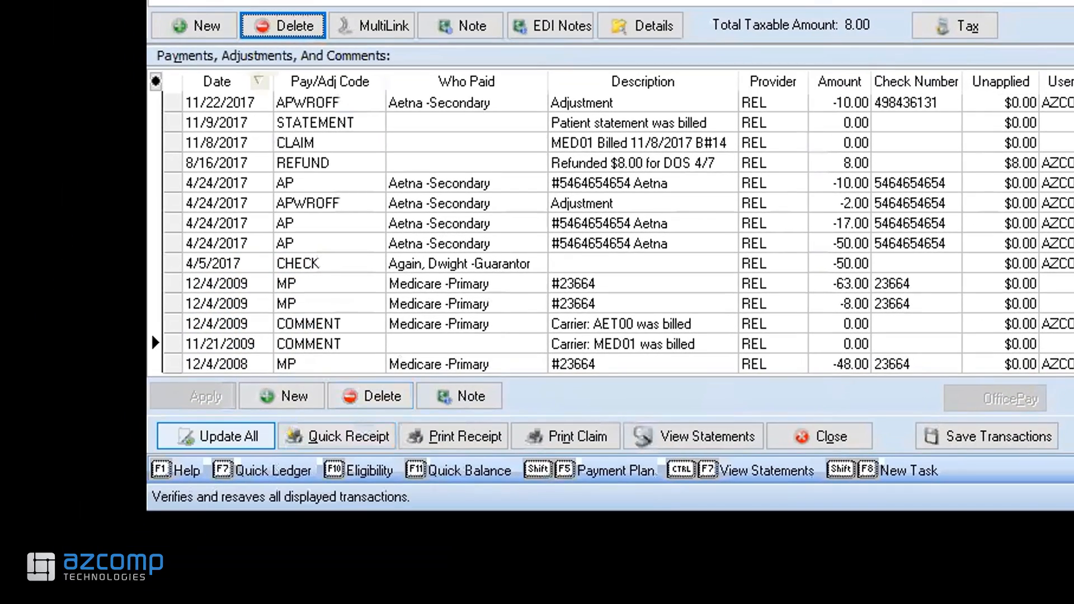
left_click(187, 437)
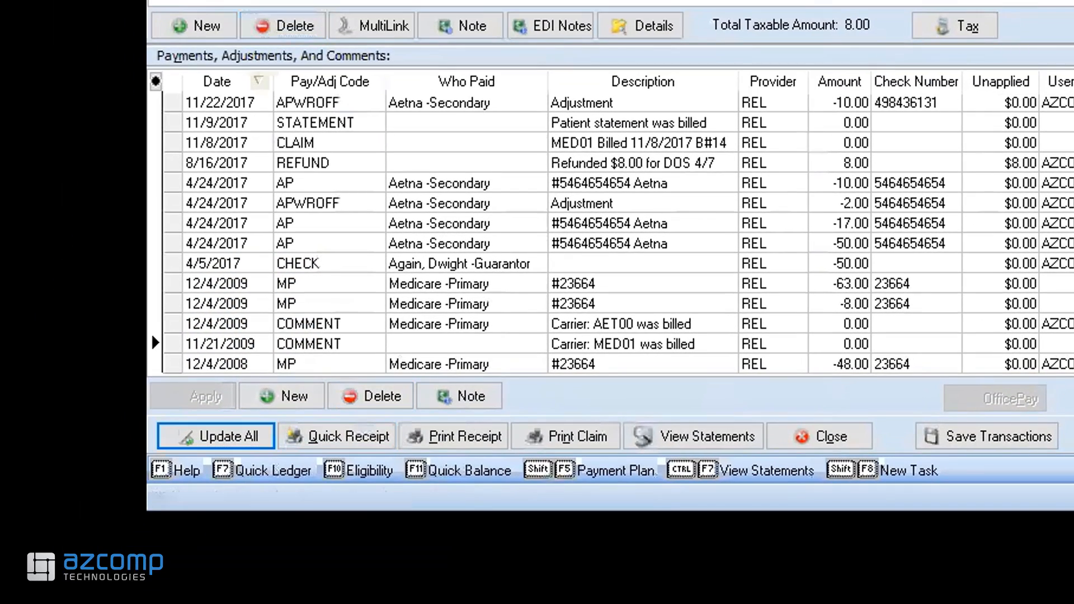